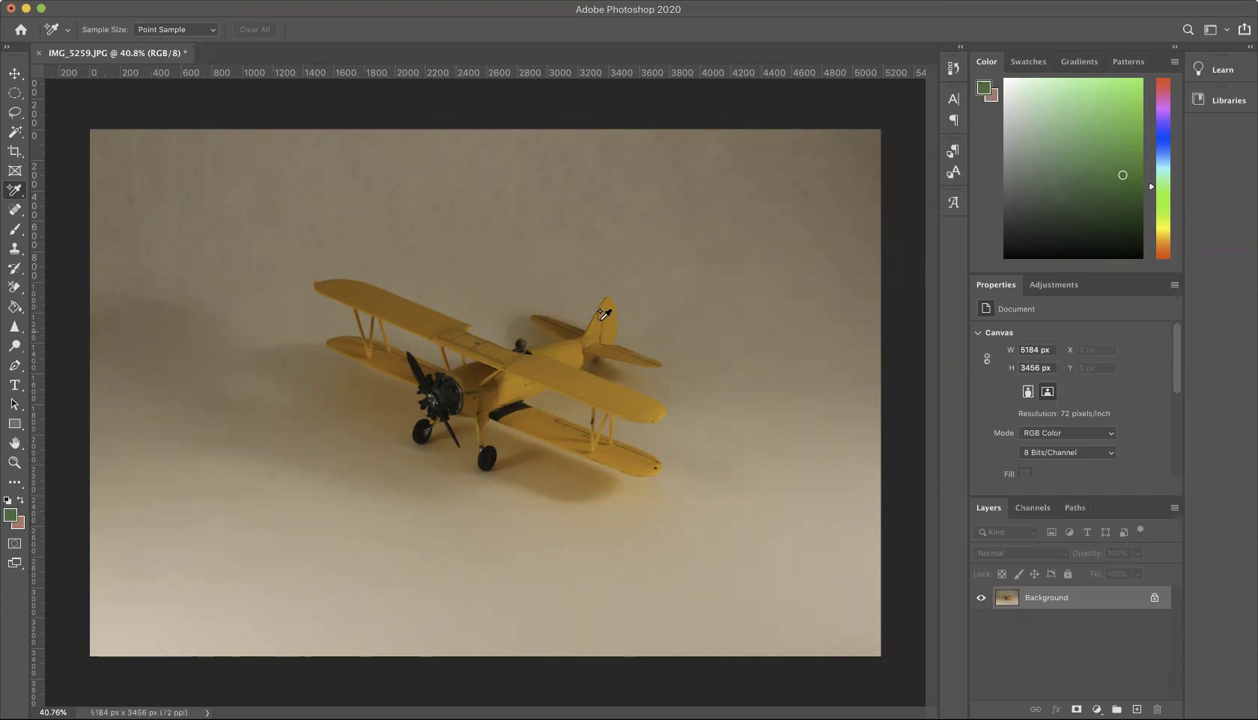
- Apply the Auto Color correction to the toy airplane photo
{"action": "left_click", "coordinate": [204, 5]}
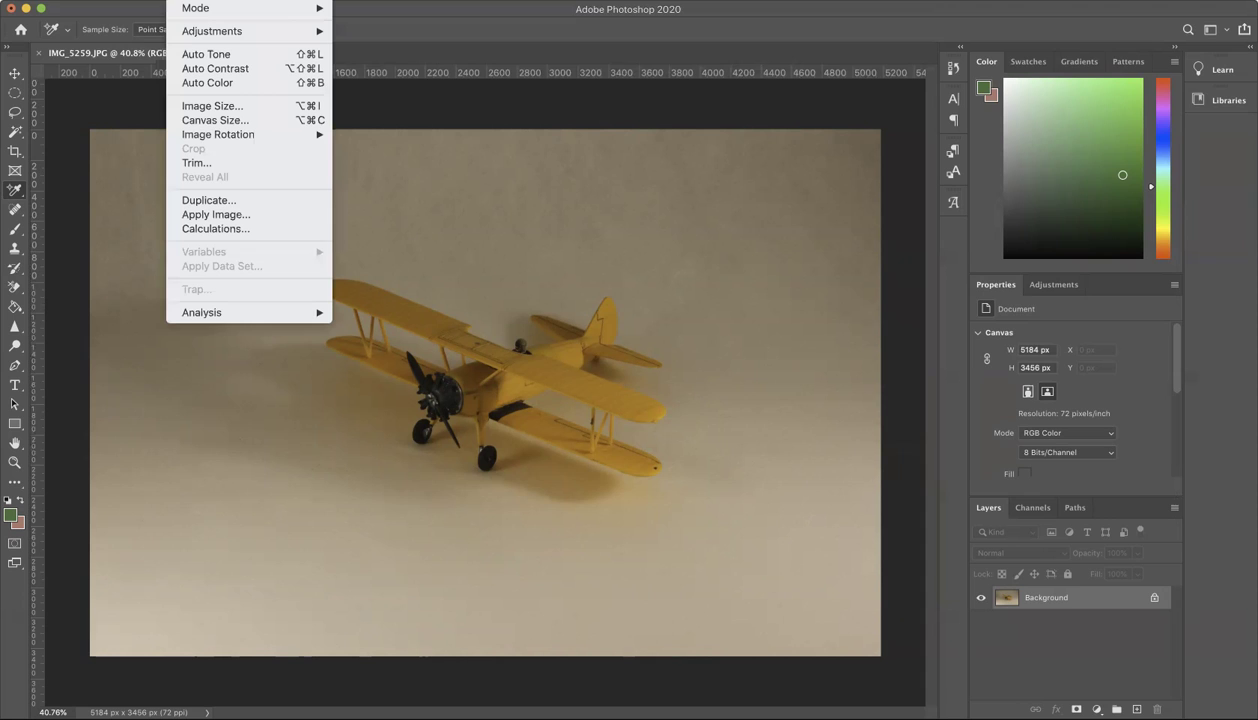
{"action": "mouse_move", "coordinate": [208, 38]}
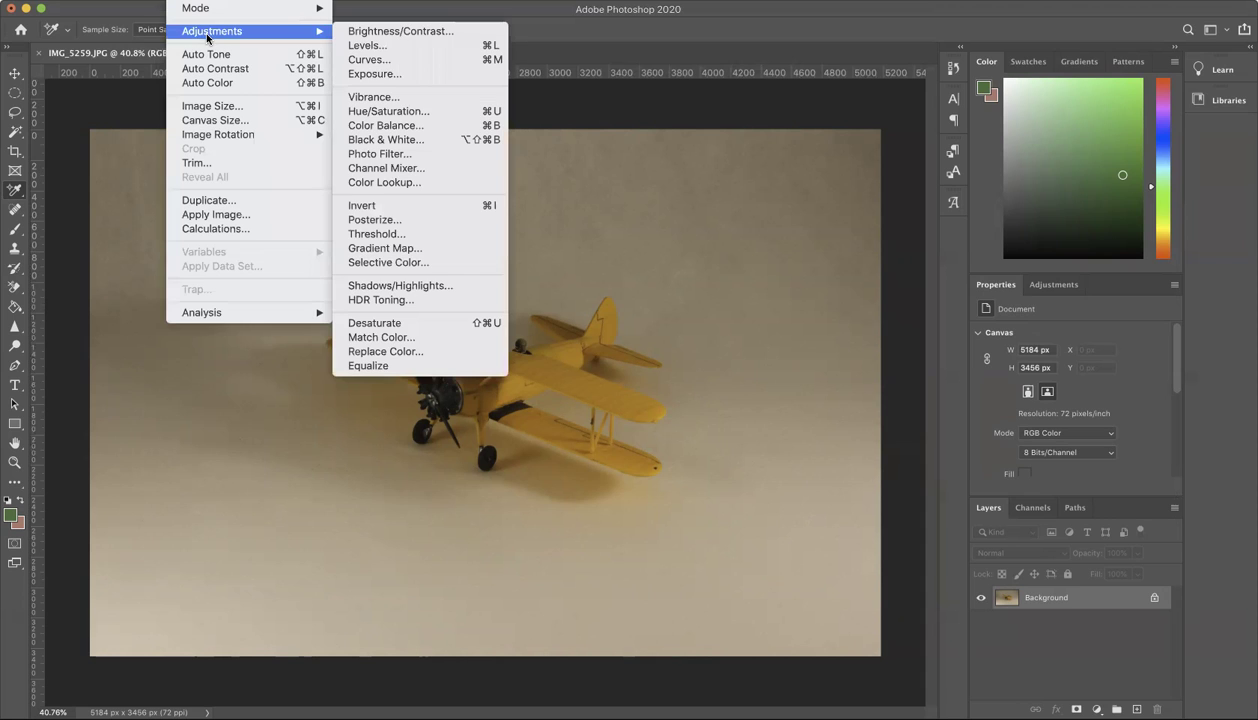
{"action": "left_click", "coordinate": [225, 87]}
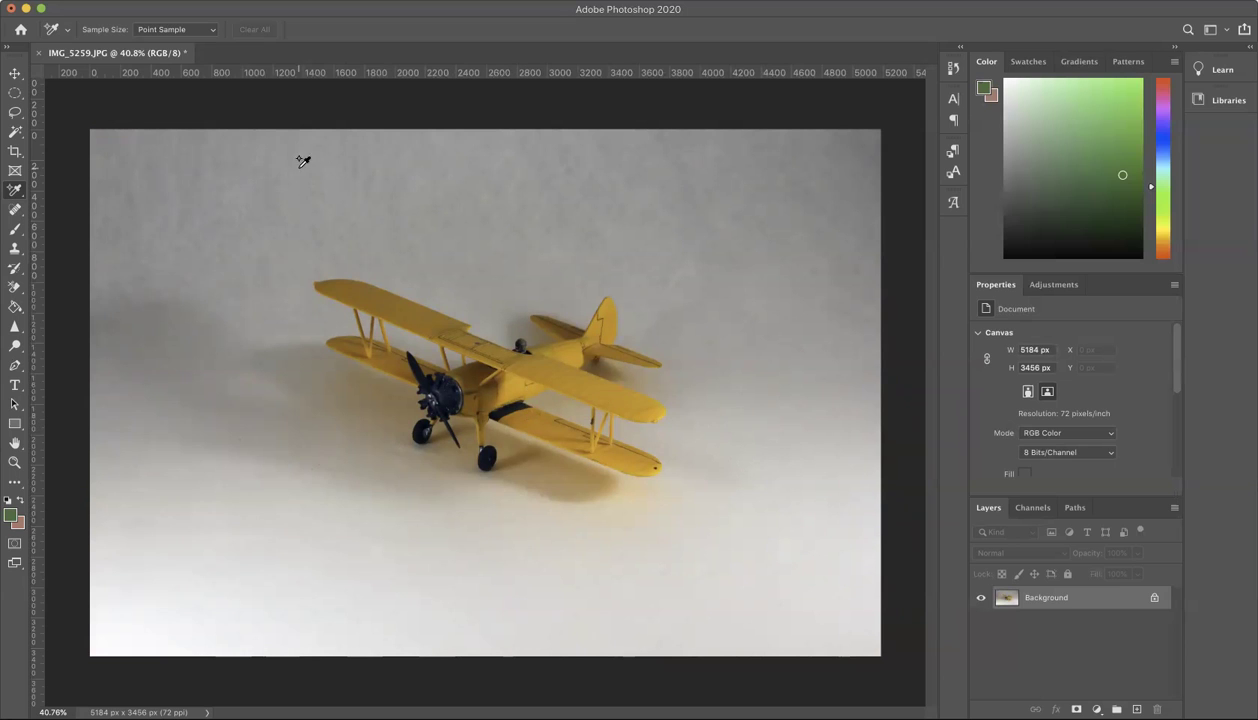
- Apply a Brightness/Contrast adjustment to the photo with brightness set to 38
{"action": "left_click", "coordinate": [185, 0]}
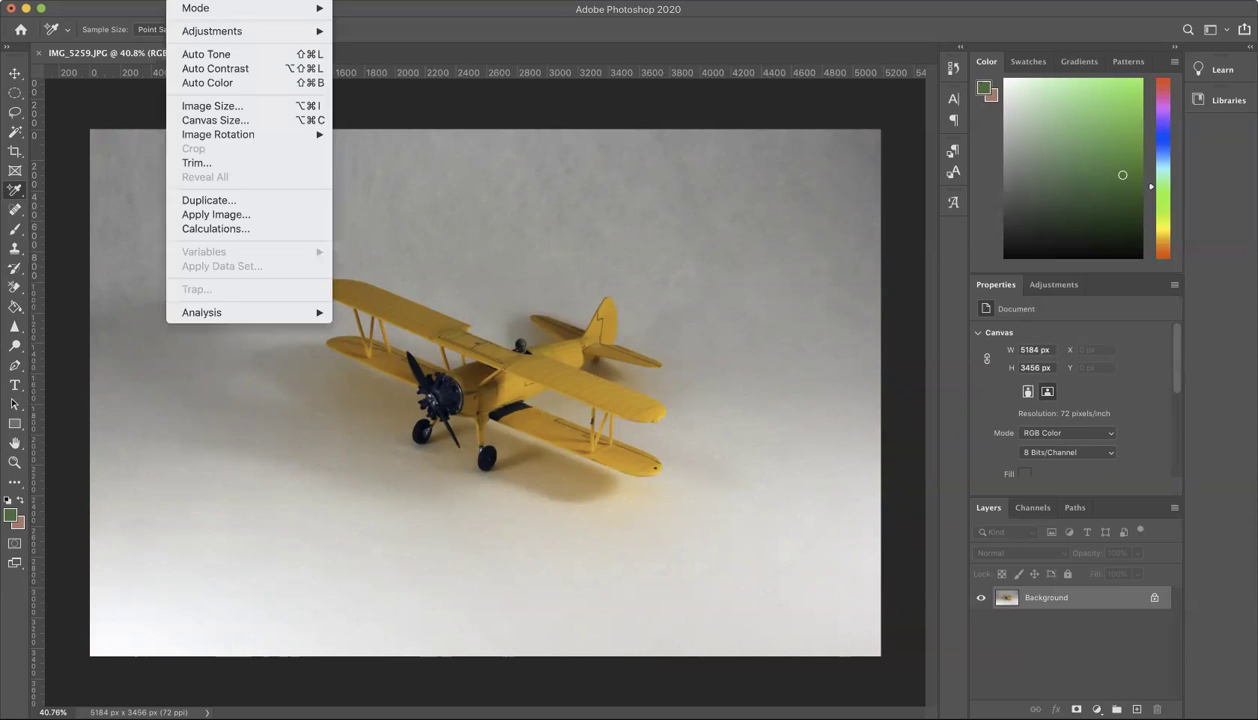
{"action": "mouse_move", "coordinate": [205, 33]}
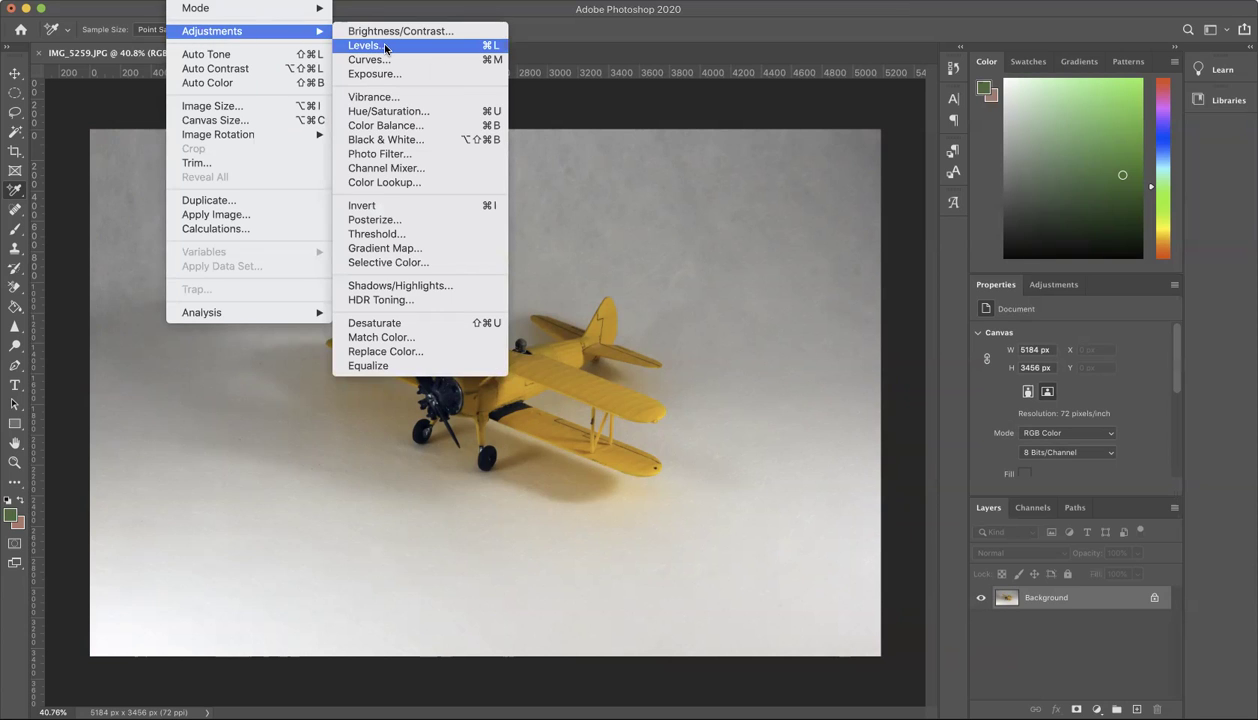
{"action": "left_click", "coordinate": [430, 31]}
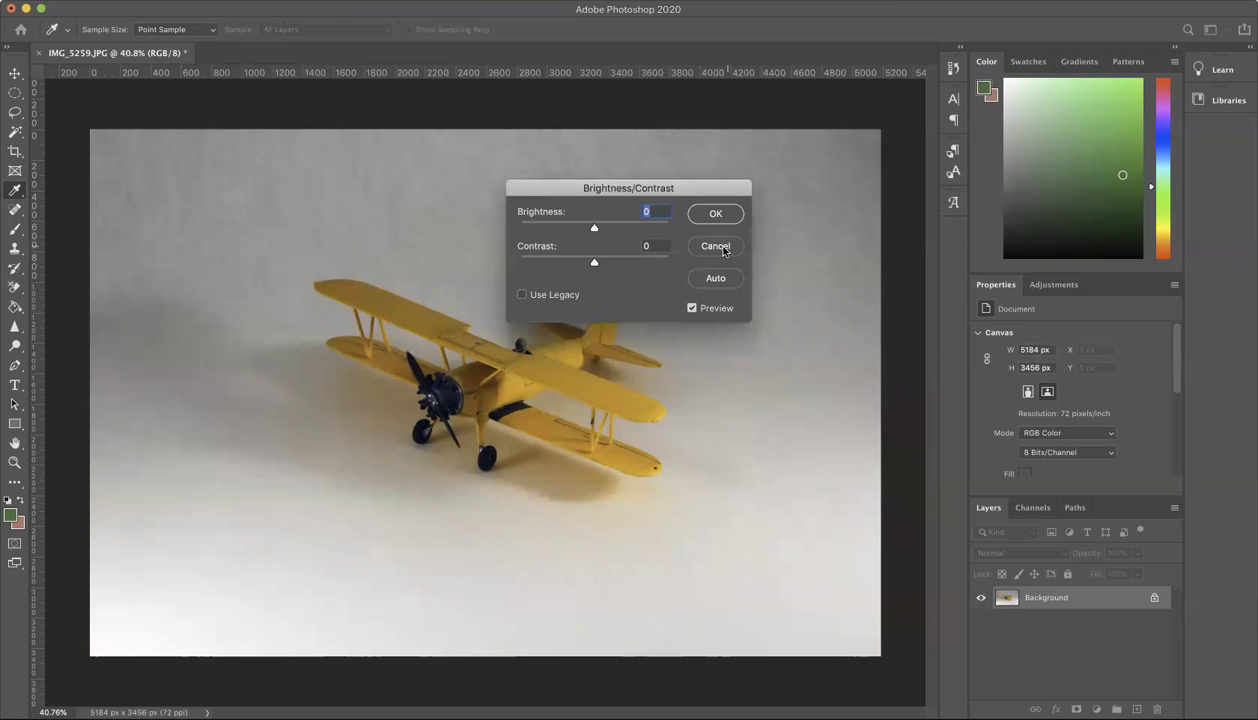
{"action": "left_click_drag", "start_coordinate": [590, 229], "coordinate": [613, 232]}
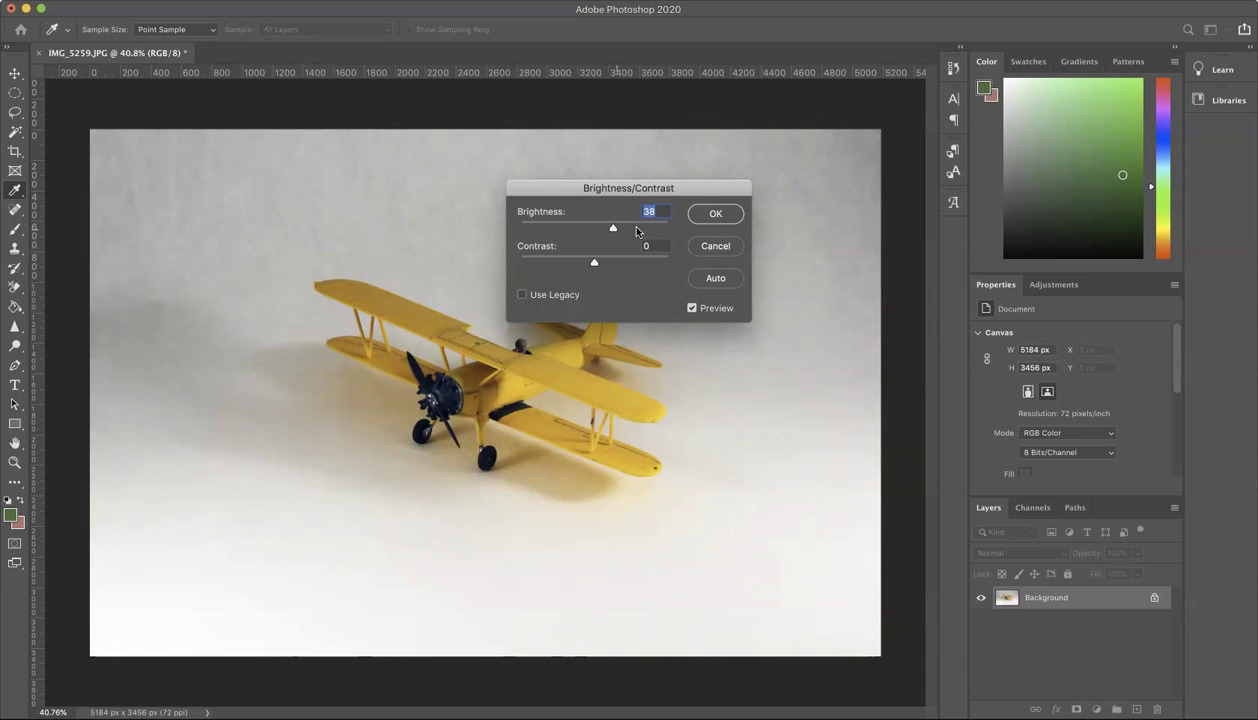
{"action": "left_click", "coordinate": [714, 212]}
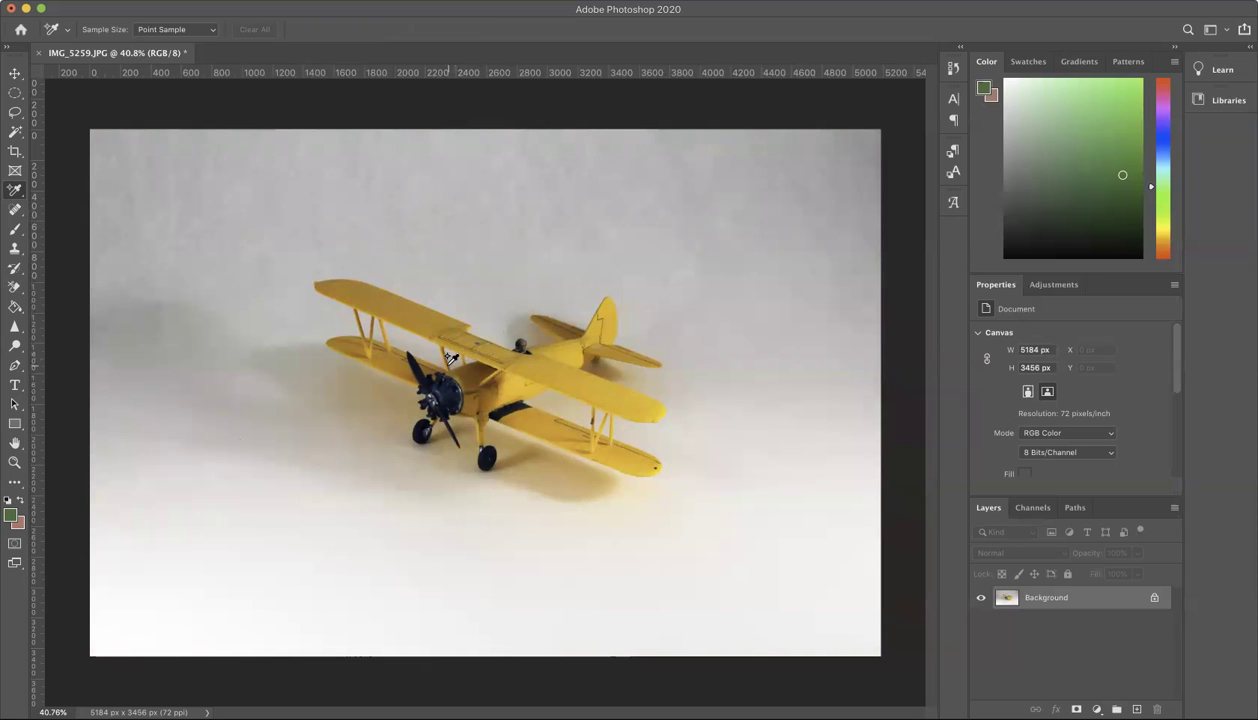
- Convert the locked Background into a regular layer, keeping the default new-layer settings
{"action": "scroll", "coordinate": [452, 356], "scroll_direction": "up", "scroll_amount": 5}
{"action": "scroll", "coordinate": [455, 352], "scroll_direction": "down", "scroll_amount": 3}
{"action": "left_click_drag", "start_coordinate": [690, 354], "coordinate": [624, 342]}
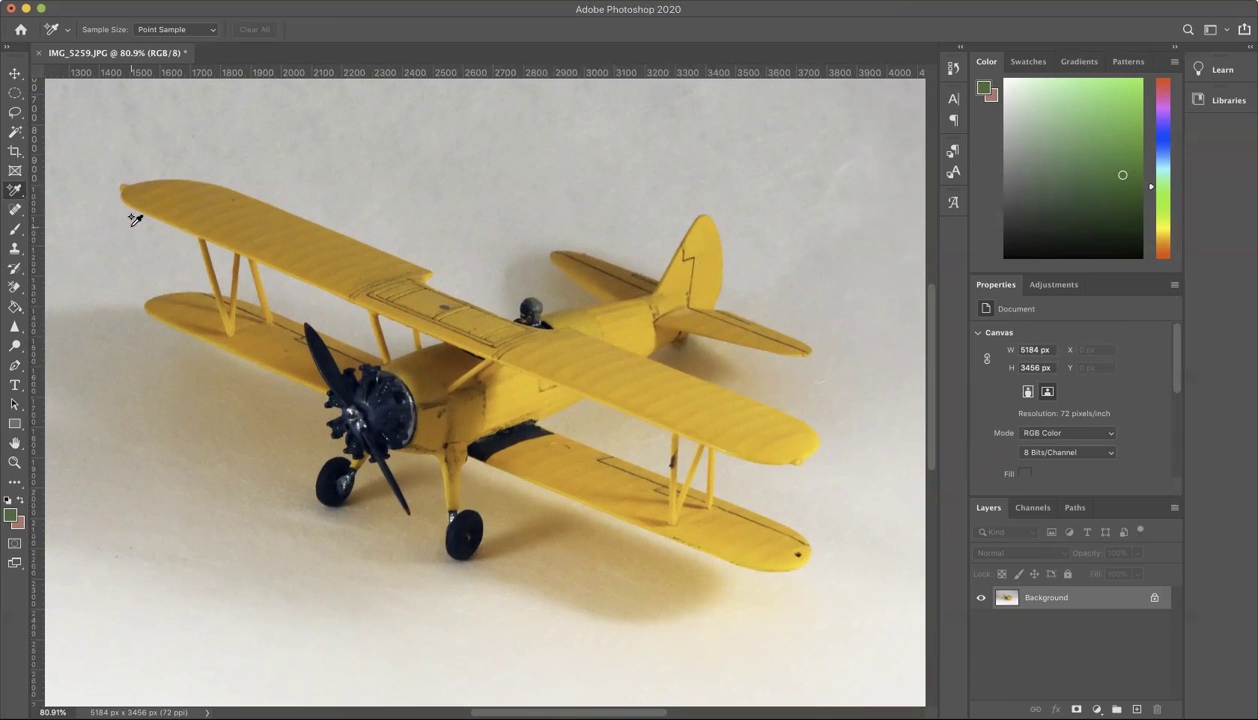
{"action": "left_click", "coordinate": [11, 77]}
{"action": "key", "text": "p"}
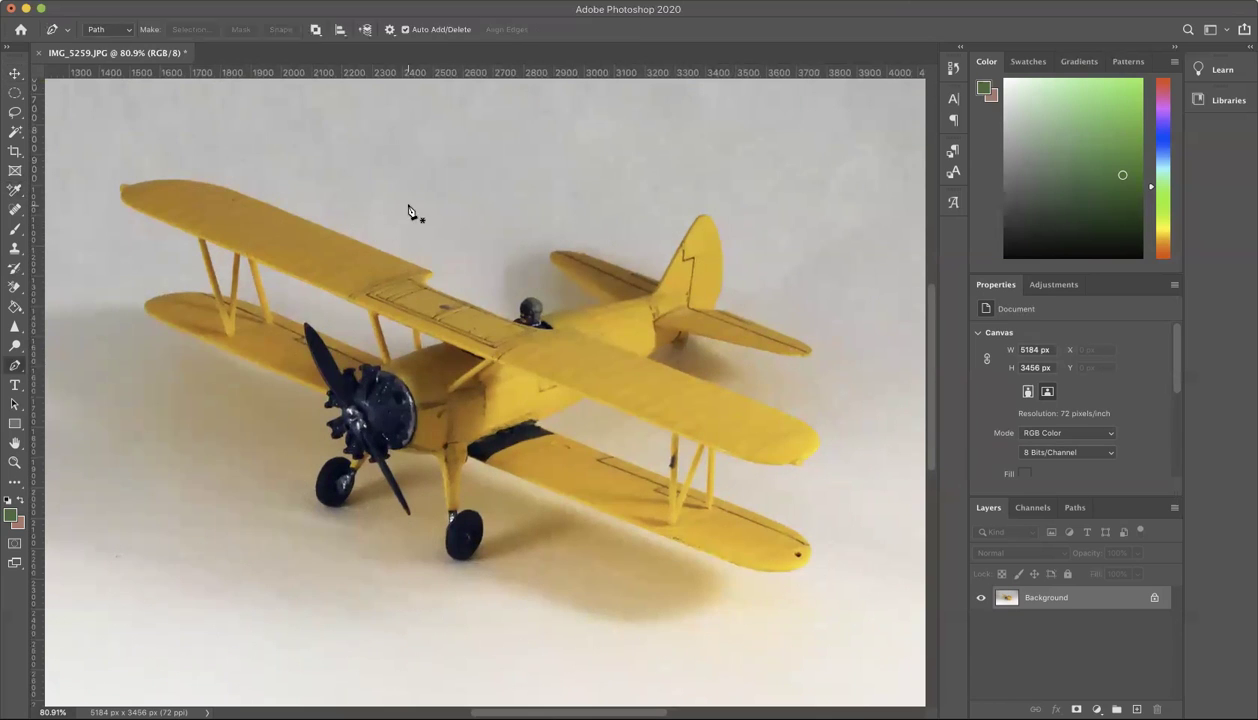
{"action": "double_click", "coordinate": [1046, 598]}
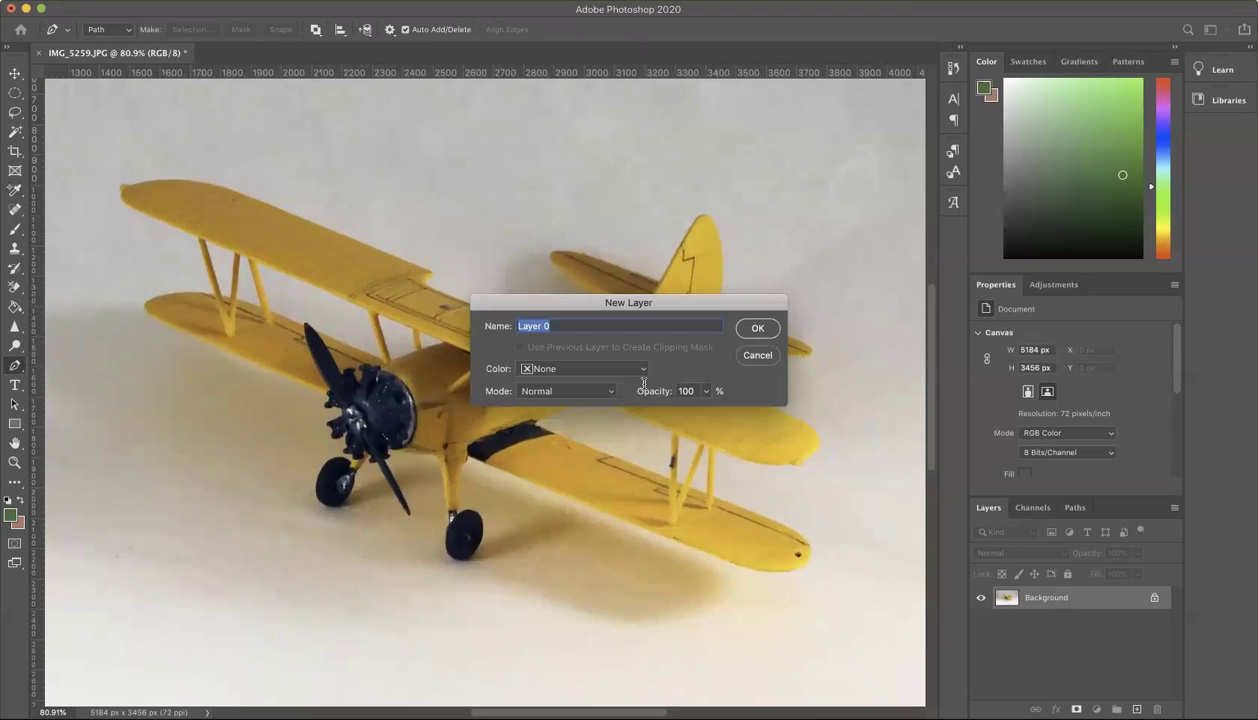
{"action": "left_click", "coordinate": [760, 328]}
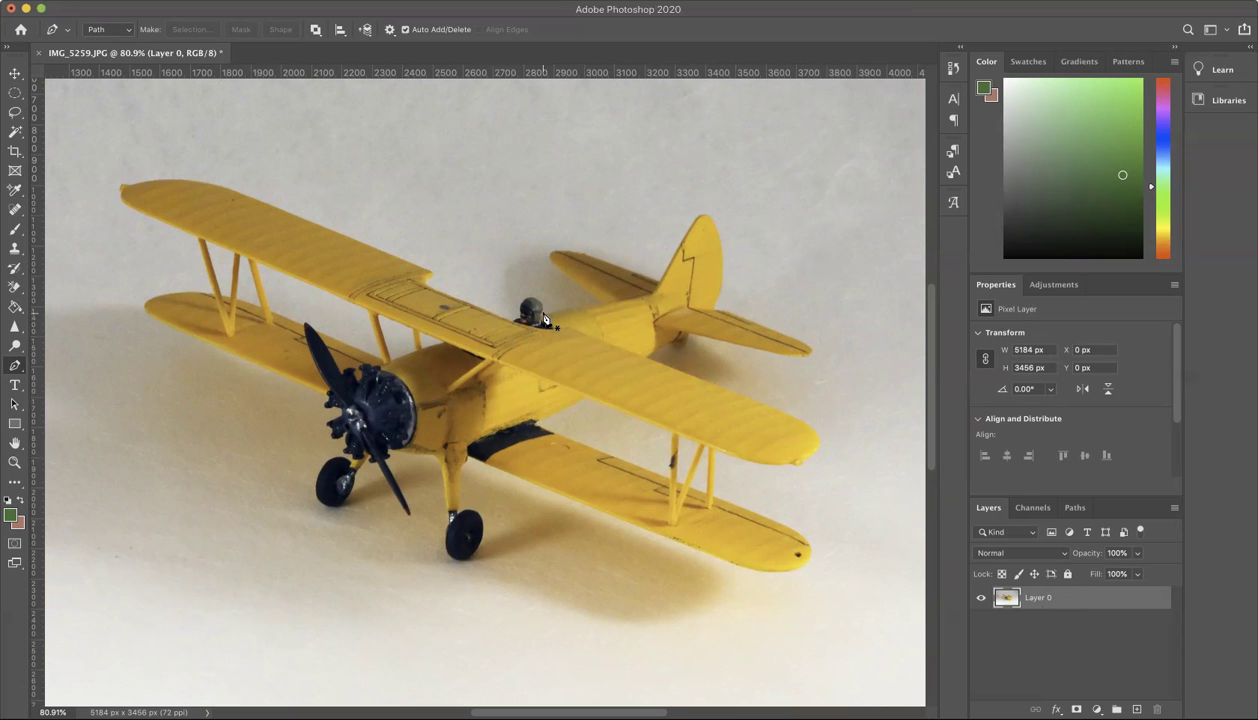
- Start a Pen tool path at the upper wing's rear edge and trace it around the pilot's head
{"action": "scroll", "coordinate": [548, 318], "scroll_direction": "up", "scroll_amount": 3}
{"action": "scroll", "coordinate": [500, 320], "scroll_direction": "up", "scroll_amount": 3}
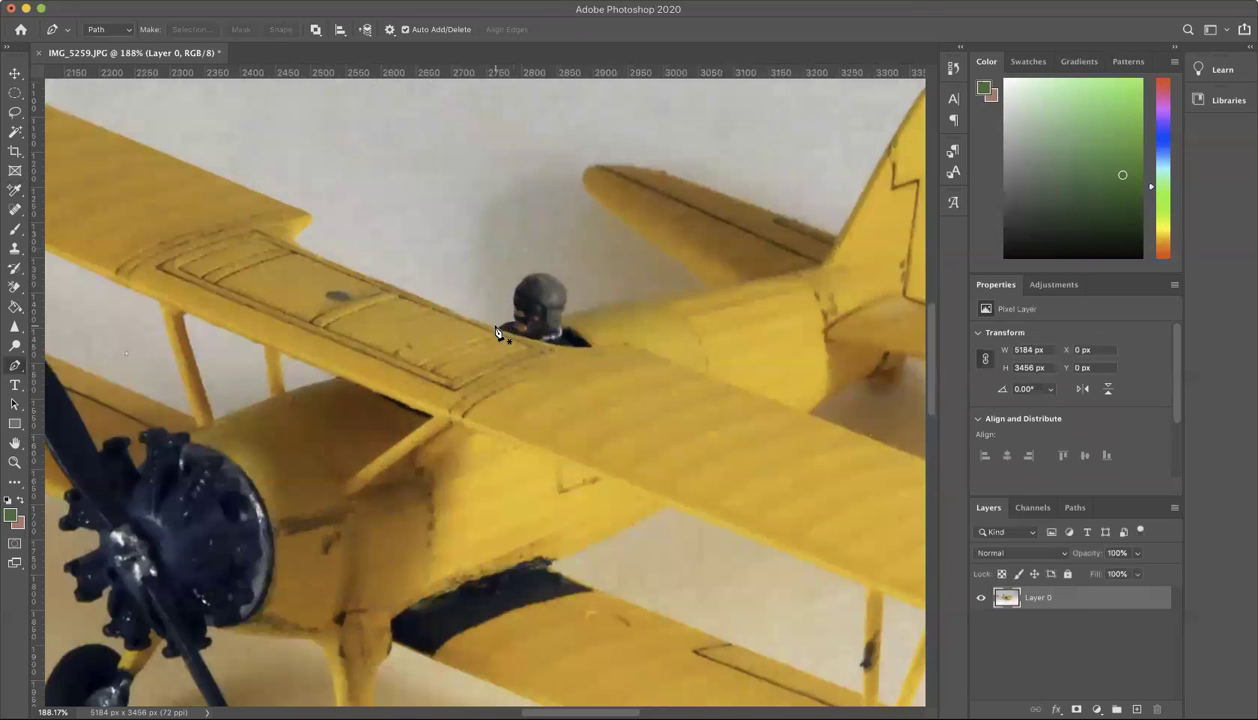
{"action": "left_click", "coordinate": [500, 328]}
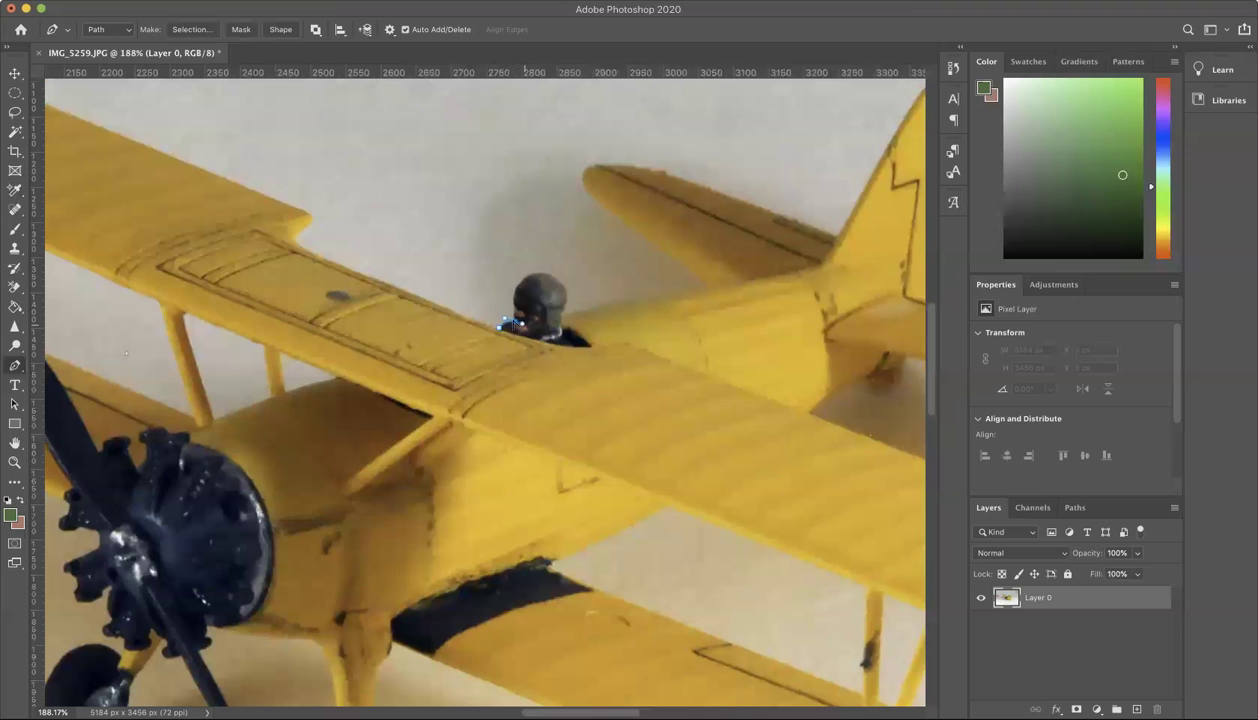
{"action": "left_click", "coordinate": [503, 309]}
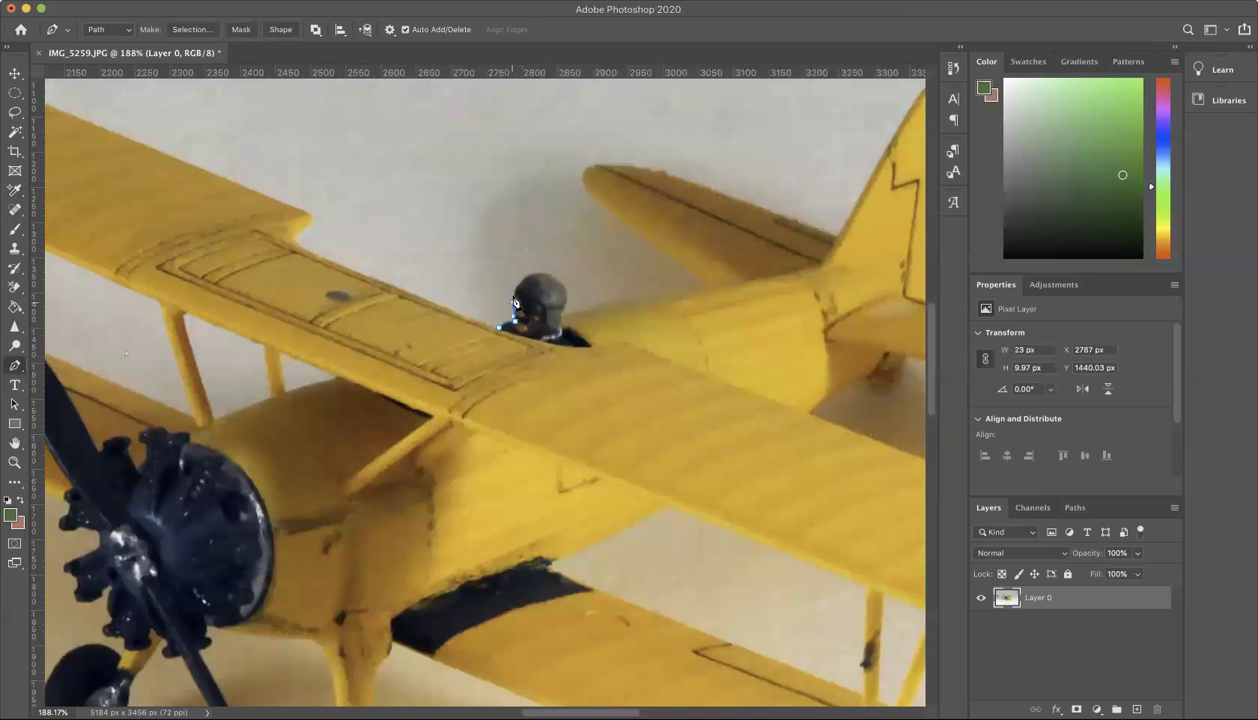
{"action": "left_click_drag", "start_coordinate": [519, 286], "coordinate": [565, 284]}
{"action": "left_click", "coordinate": [567, 306]}
{"action": "left_click", "coordinate": [562, 314]}
- Continue the path over the rear fuselage, along the far tailplane and around the curved vertical fin
{"action": "left_click", "coordinate": [607, 213]}
{"action": "left_click_drag", "start_coordinate": [596, 164], "coordinate": [640, 157]}
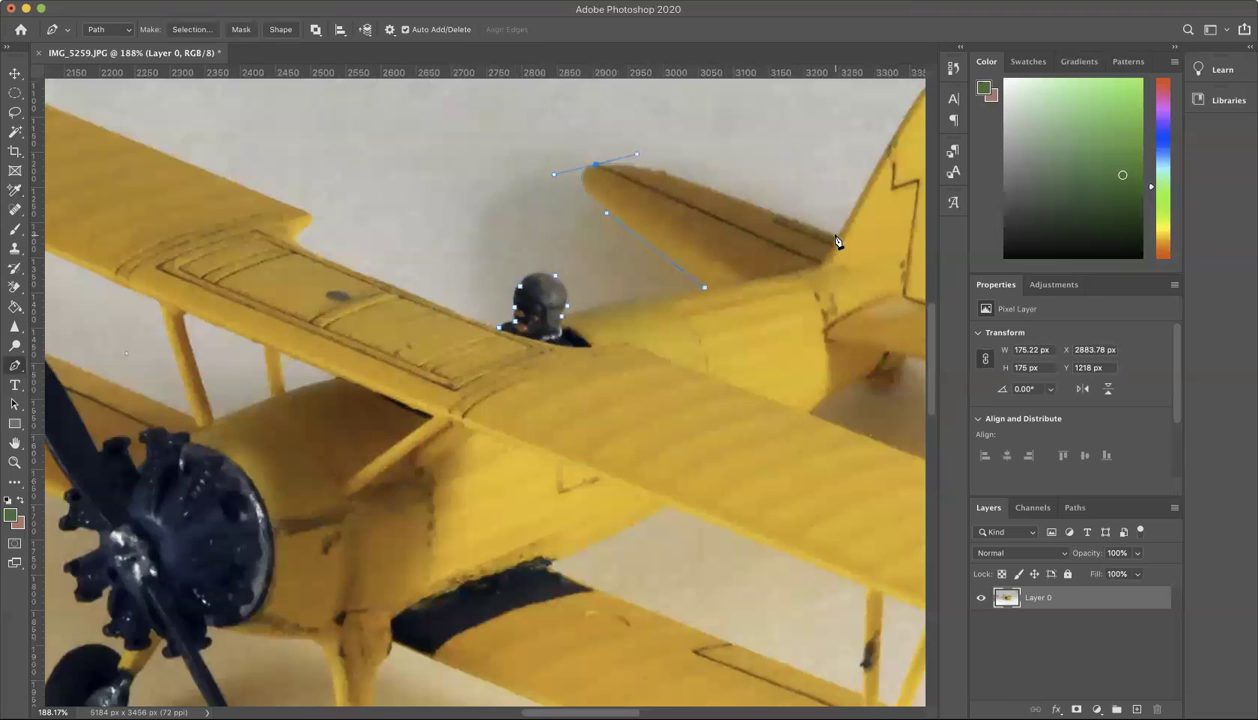
{"action": "scroll", "coordinate": [840, 244], "scroll_direction": "right", "scroll_amount": 10}
{"action": "scroll", "coordinate": [840, 244], "scroll_direction": "up", "scroll_amount": 6}
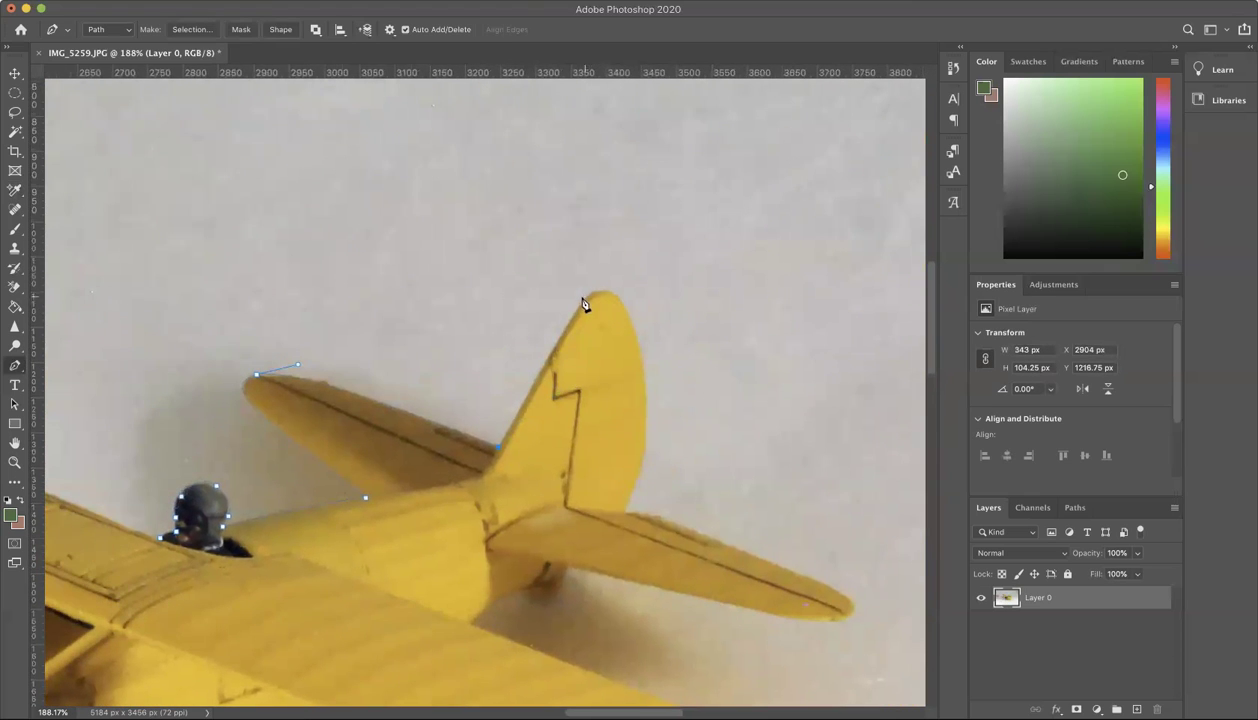
{"action": "left_click", "coordinate": [576, 307]}
{"action": "left_click", "coordinate": [603, 291]}
{"action": "left_click_drag", "start_coordinate": [624, 292], "coordinate": [622, 291]}
{"action": "left_click_drag", "start_coordinate": [646, 404], "coordinate": [648, 463]}
{"action": "left_click_drag", "start_coordinate": [624, 511], "coordinate": [649, 513]}
- Trace the path around the near tailplane tip and along the fuselage underside to the upper wing
{"action": "left_click_drag", "start_coordinate": [821, 585], "coordinate": [834, 632]}
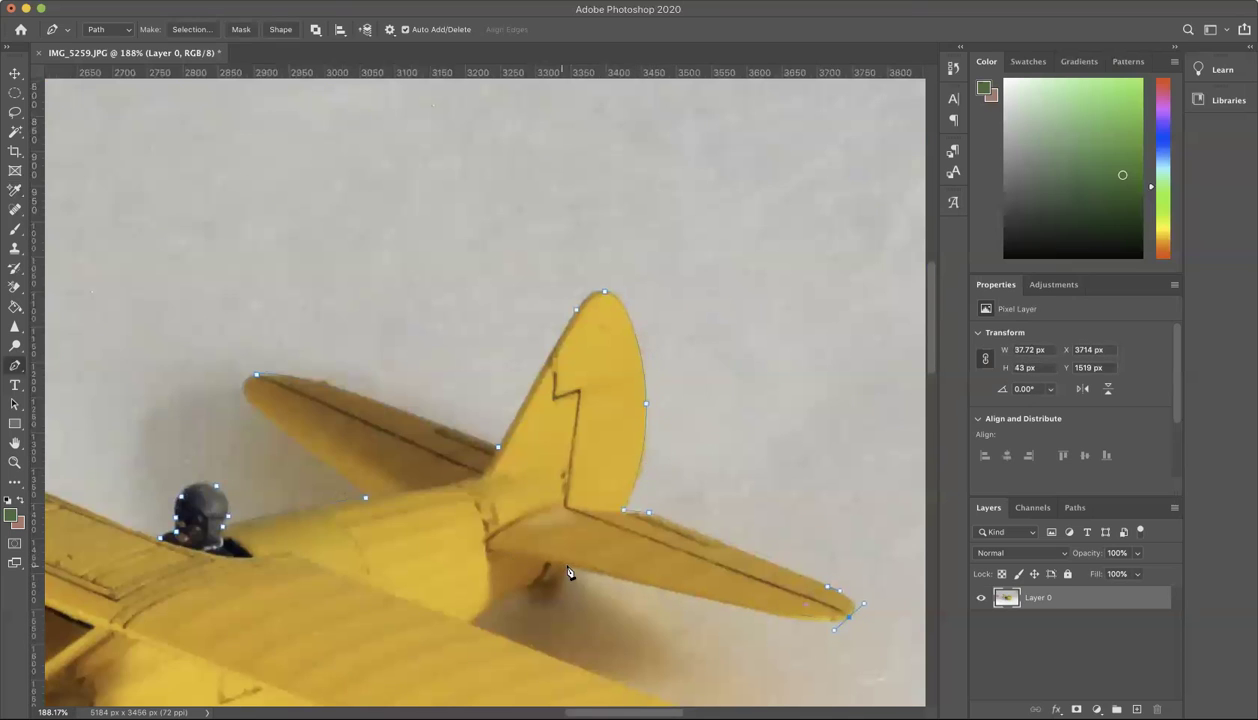
{"action": "left_click_drag", "start_coordinate": [569, 568], "coordinate": [384, 523]}
{"action": "left_click", "coordinate": [566, 569], "text": "alt"}
{"action": "left_click_drag", "start_coordinate": [535, 588], "coordinate": [348, 263]}
{"action": "left_click", "coordinate": [469, 624]}
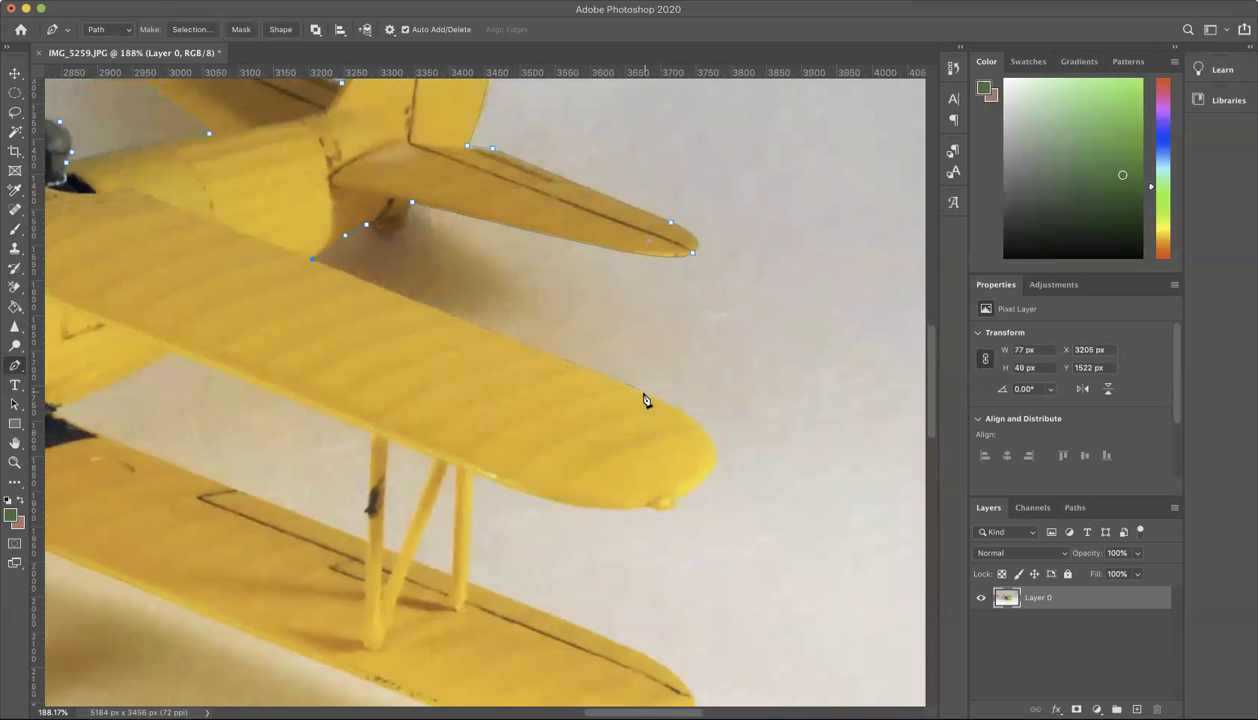
- Continue the path around the near tip of the upper wing and down the outermost wing strut
{"action": "left_click_drag", "start_coordinate": [652, 394], "coordinate": [679, 408]}
{"action": "left_click_drag", "start_coordinate": [677, 497], "coordinate": [626, 511]}
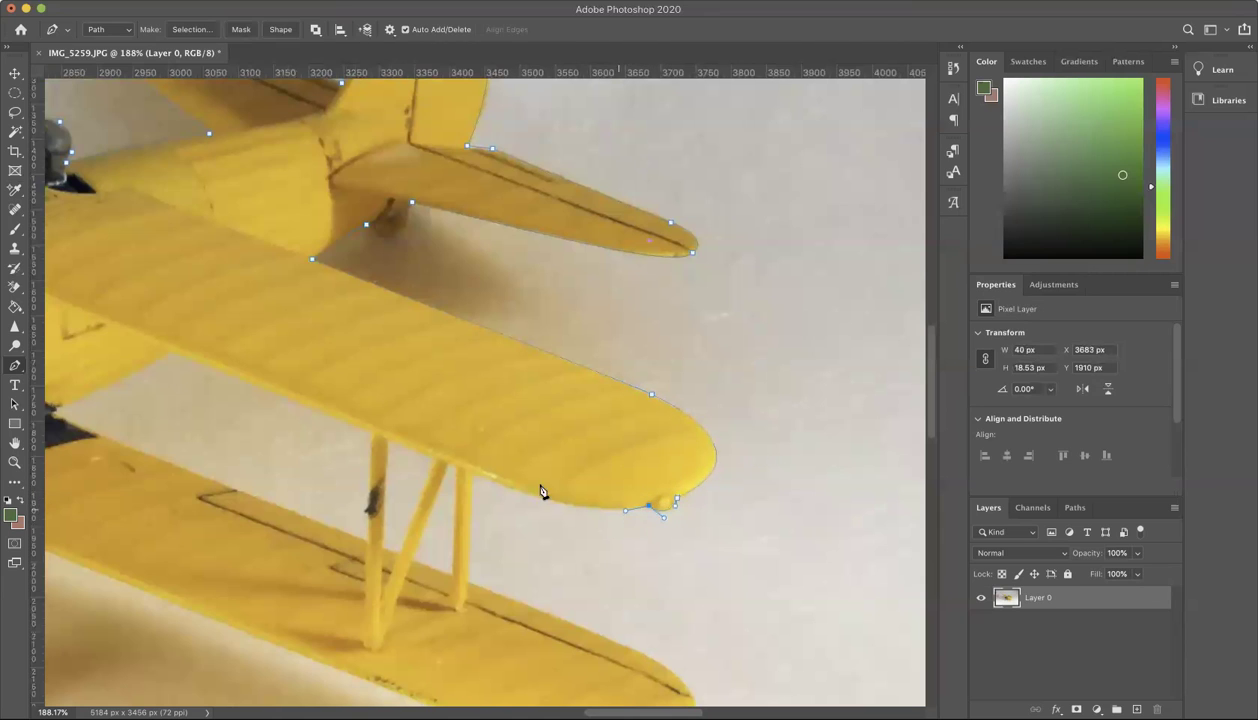
{"action": "left_click_drag", "start_coordinate": [472, 473], "coordinate": [469, 516]}
{"action": "left_click", "coordinate": [470, 580]}
- Trace the path along the lower wing's rear edge and around its rounded near tip
{"action": "key", "text": "space"}
{"action": "left_click_drag", "start_coordinate": [649, 650], "coordinate": [588, 475]}
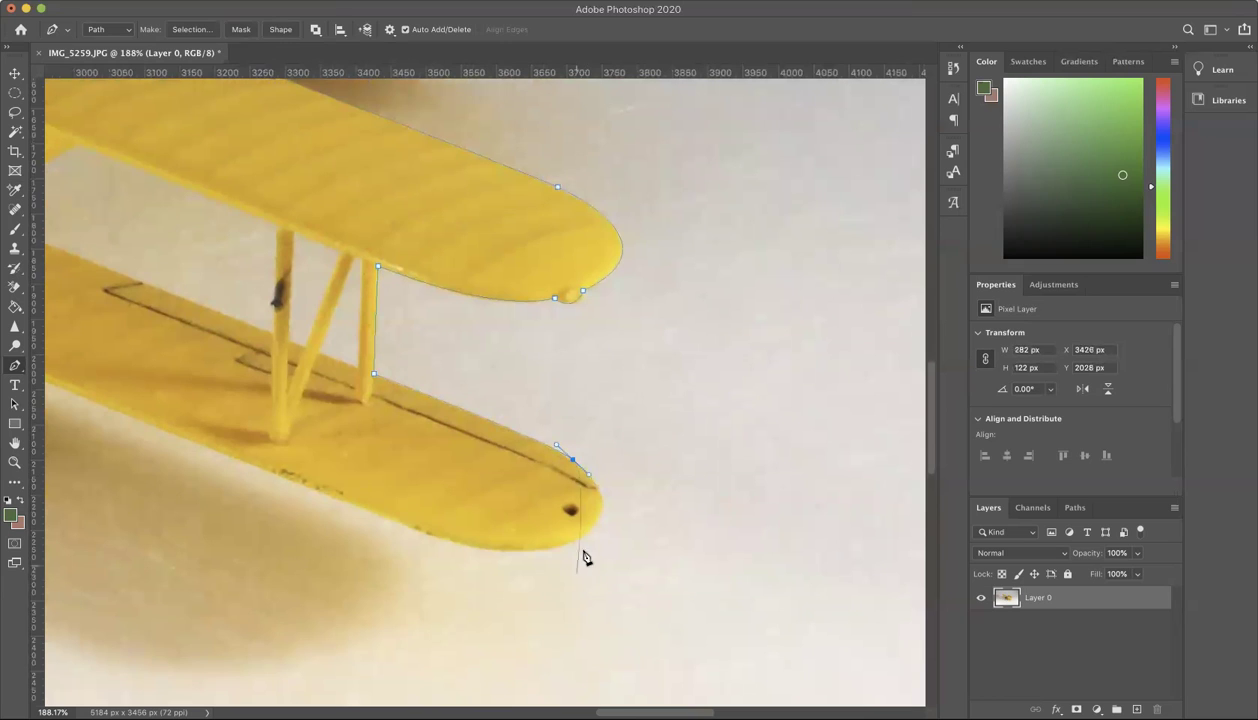
{"action": "left_click_drag", "start_coordinate": [587, 533], "coordinate": [549, 566]}
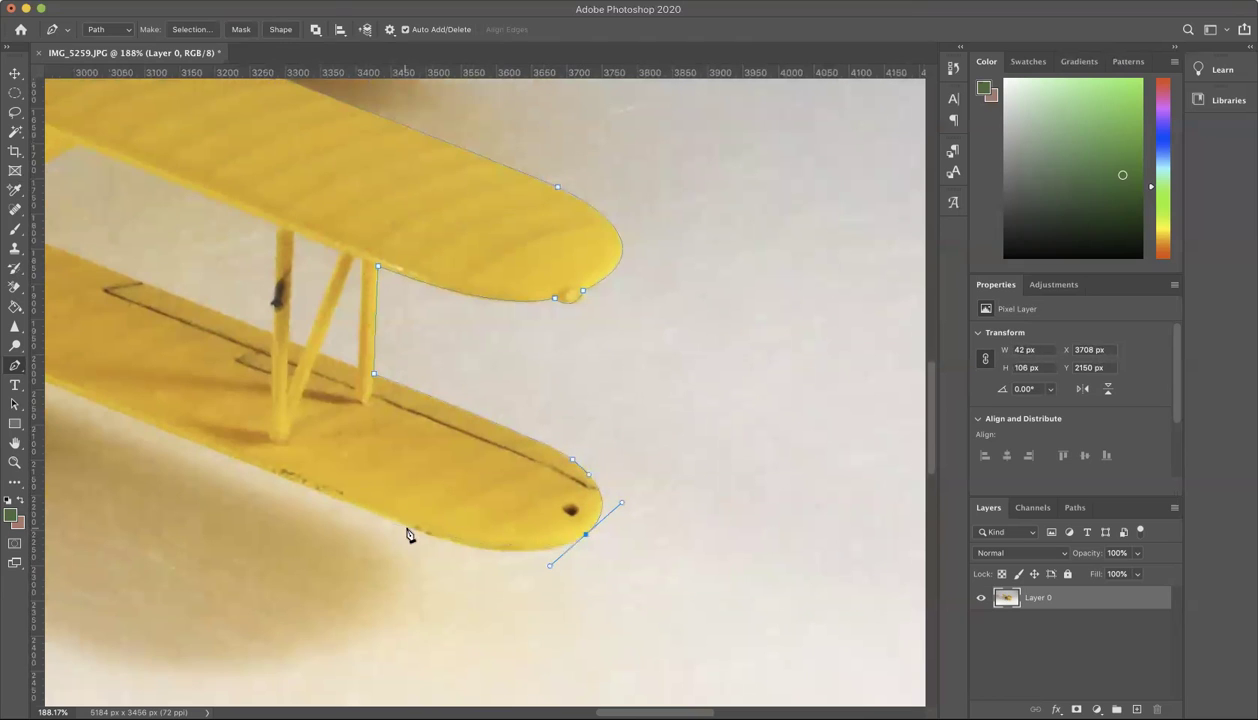
{"action": "left_click_drag", "start_coordinate": [429, 534], "coordinate": [746, 634]}
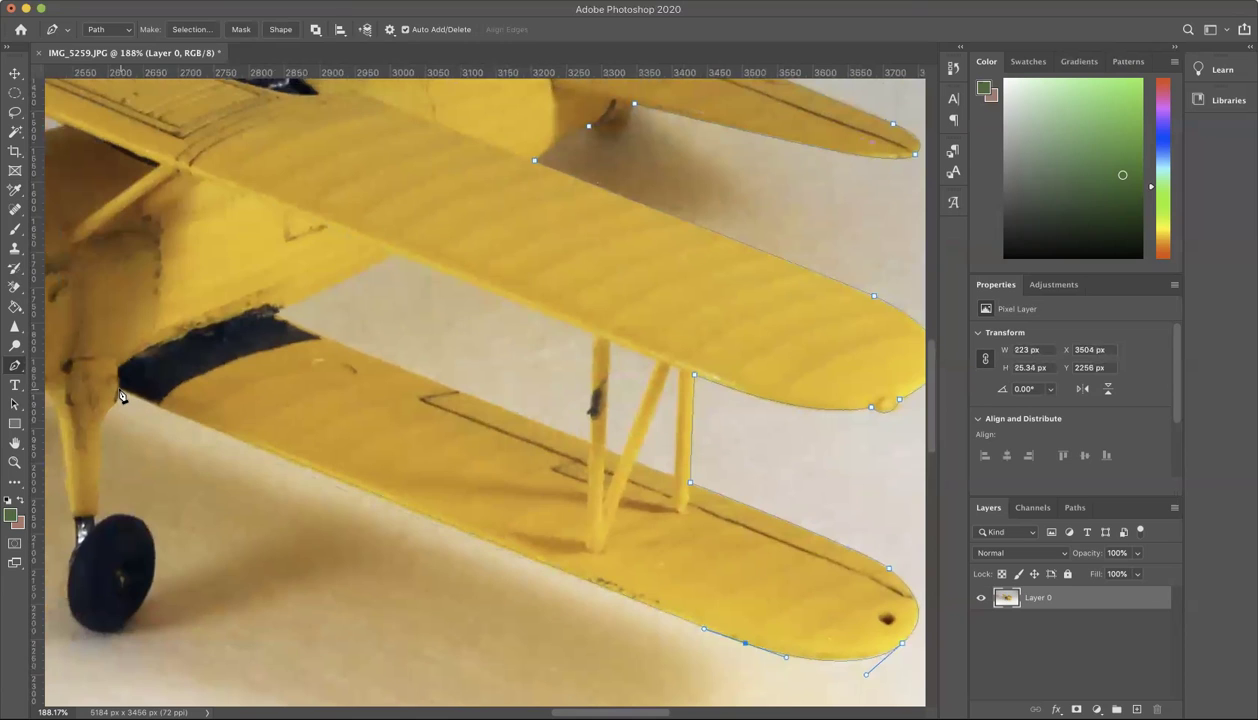
- Extend the path along the lower wing's front edge to the fuselage and down the near landing gear leg
{"action": "left_click_drag", "start_coordinate": [120, 393], "coordinate": [98, 444]}
{"action": "left_click_drag", "start_coordinate": [132, 484], "coordinate": [200, 415]}
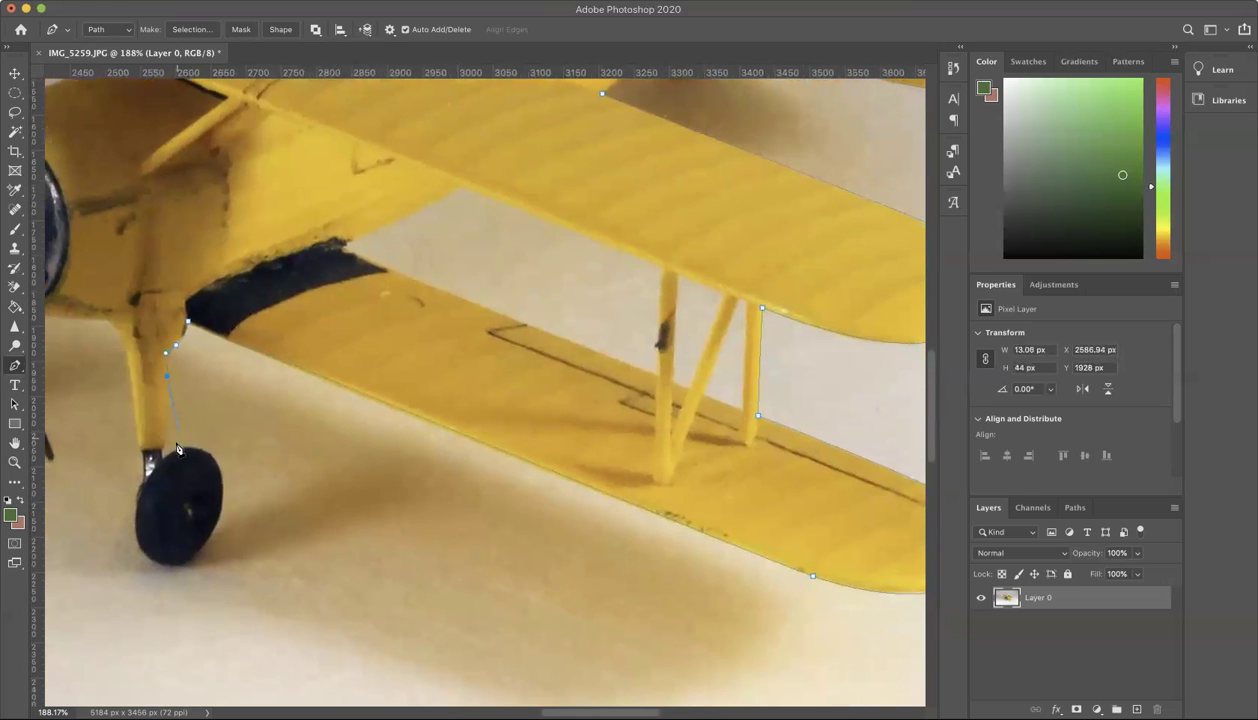
{"action": "left_click", "coordinate": [161, 449]}
{"action": "left_click", "coordinate": [162, 460]}
- Trace the path around the near wheel and back onto the other side of its landing gear leg
{"action": "left_click_drag", "start_coordinate": [194, 449], "coordinate": [218, 516]}
{"action": "left_click_drag", "start_coordinate": [192, 565], "coordinate": [151, 569]}
{"action": "left_click_drag", "start_coordinate": [136, 516], "coordinate": [136, 480]}
{"action": "left_click", "coordinate": [142, 482]}
{"action": "left_click", "coordinate": [144, 453]}
{"action": "left_click", "coordinate": [138, 436]}
- Continue the path up the landing gear leg and along the fuselage belly to the engine's lower edge
{"action": "left_click_drag", "start_coordinate": [107, 320], "coordinate": [87, 318]}
{"action": "scroll", "coordinate": [85, 323], "scroll_direction": "left", "scroll_amount": 5}
{"action": "mouse_move", "coordinate": [241, 327]}
{"action": "left_mouse_down"}
{"action": "mouse_move", "coordinate": [230, 314]}
{"action": "mouse_move", "coordinate": [235, 350]}
{"action": "left_mouse_up"}
{"action": "left_click", "coordinate": [241, 321], "text": "alt"}
{"action": "left_click", "coordinate": [238, 333], "text": "alt"}
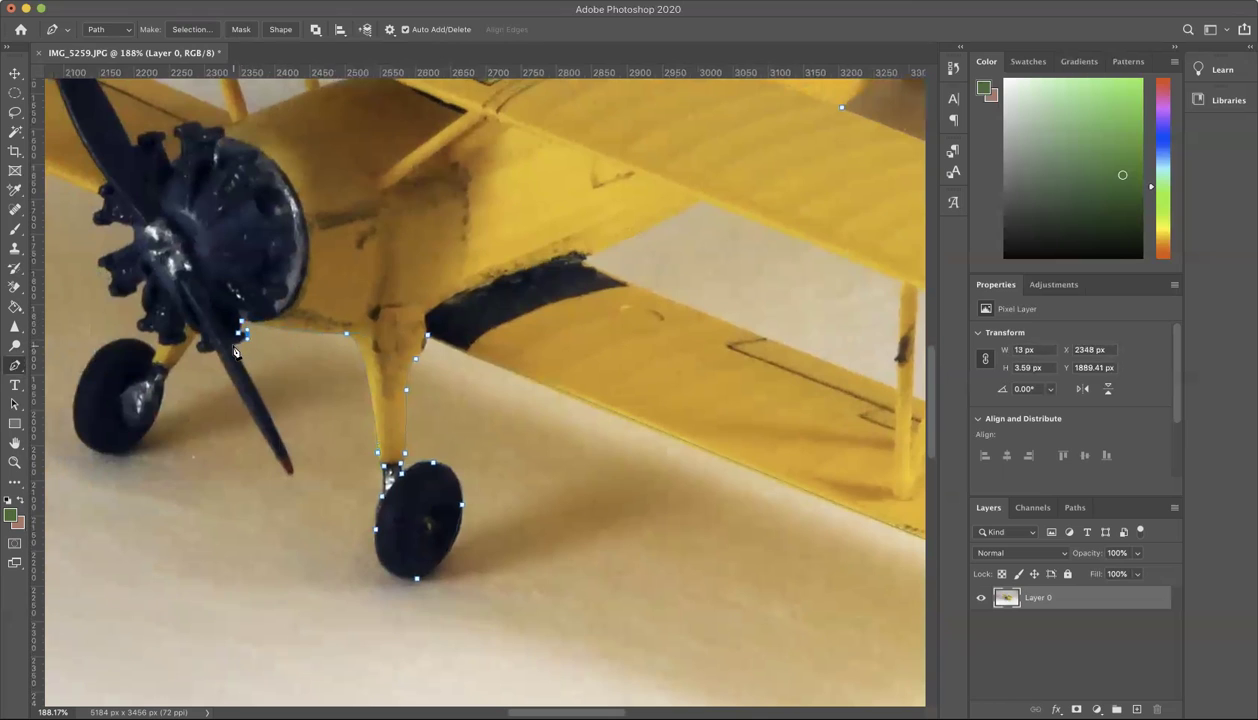
- Trace the path around the propeller's lower blade and down to the far landing gear leg
{"action": "left_click_drag", "start_coordinate": [293, 479], "coordinate": [291, 503]}
{"action": "mouse_move", "coordinate": [215, 351]}
{"action": "left_mouse_down"}
{"action": "mouse_move", "coordinate": [210, 325]}
{"action": "mouse_move", "coordinate": [203, 344]}
{"action": "left_mouse_up"}
{"action": "left_click", "coordinate": [164, 382]}
- Continue the path around the outline of the far wheel
{"action": "left_click_drag", "start_coordinate": [195, 390], "coordinate": [349, 348]}
{"action": "left_click_drag", "start_coordinate": [274, 411], "coordinate": [235, 420]}
{"action": "left_click_drag", "start_coordinate": [228, 371], "coordinate": [228, 356]}
{"action": "left_click_drag", "start_coordinate": [278, 299], "coordinate": [300, 297]}
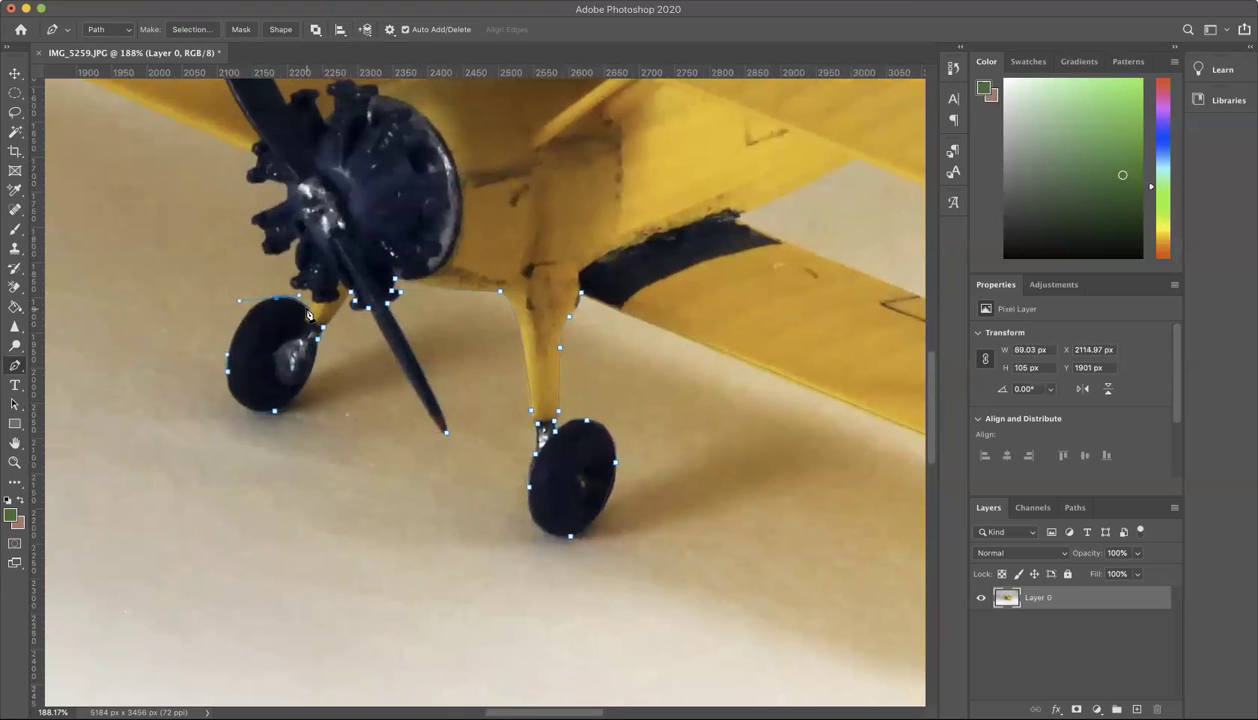
- Trace the path from the far wheel up around the engine's protruding cylinders to the far lower wing
{"action": "left_click_drag", "start_coordinate": [308, 307], "coordinate": [316, 308]}
{"action": "left_click", "coordinate": [316, 300]}
{"action": "left_click", "coordinate": [312, 291]}
{"action": "left_click", "coordinate": [294, 285]}
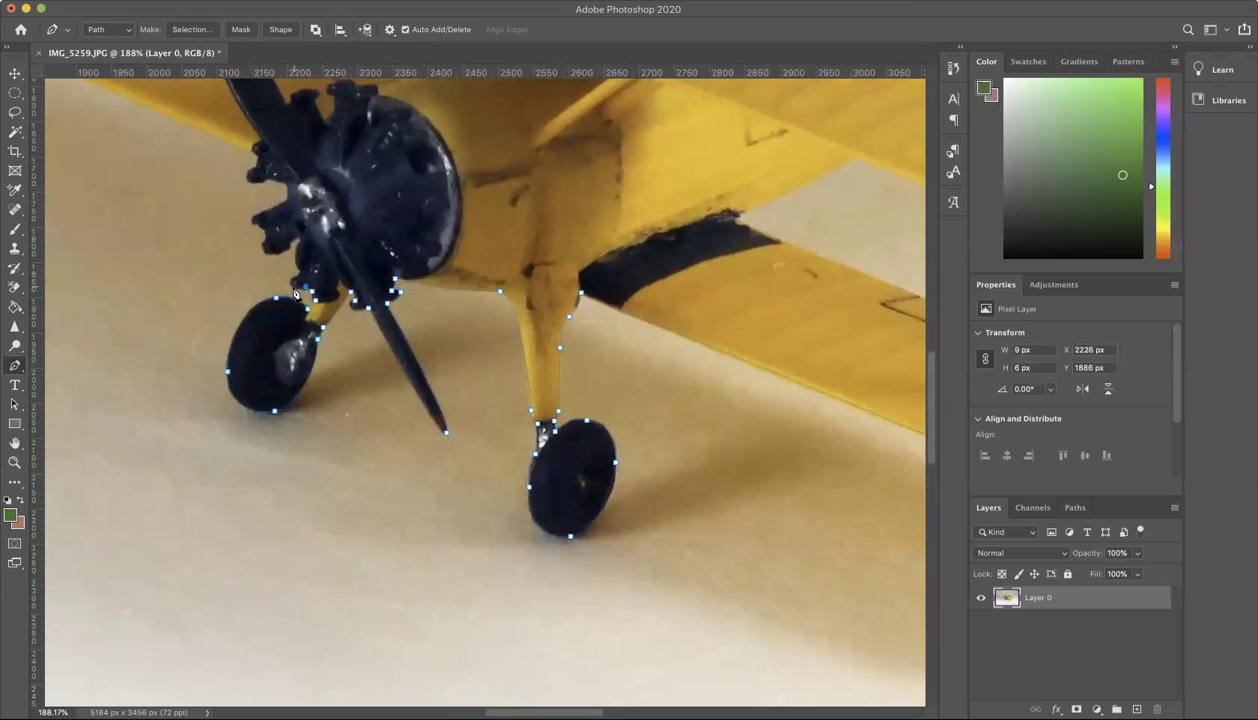
{"action": "mouse_move", "coordinate": [292, 280]}
{"action": "left_mouse_down"}
{"action": "mouse_move", "coordinate": [348, 293]}
{"action": "mouse_move", "coordinate": [356, 278]}
{"action": "mouse_move", "coordinate": [310, 284]}
{"action": "mouse_move", "coordinate": [302, 266]}
{"action": "left_mouse_up"}
{"action": "left_click", "coordinate": [301, 272]}
{"action": "left_click", "coordinate": [326, 294]}
{"action": "left_click", "coordinate": [304, 262]}
{"action": "left_click", "coordinate": [335, 243]}
{"action": "left_click_drag", "start_coordinate": [338, 228], "coordinate": [300, 225]}
{"action": "left_click", "coordinate": [317, 221]}
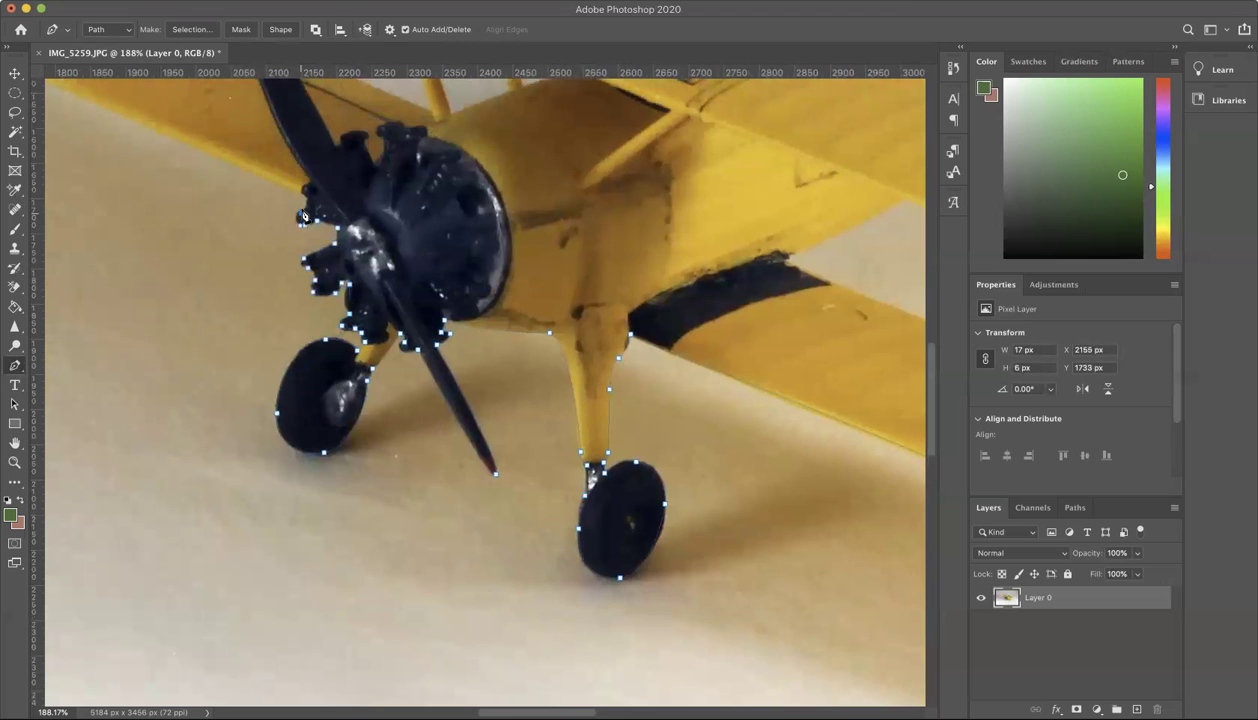
{"action": "left_click", "coordinate": [302, 207]}
- Extend the path along the far lower wing's front edge and shape the curve around its rounded tip
{"action": "scroll", "coordinate": [420, 400], "scroll_direction": "up", "scroll_amount": 10}
{"action": "scroll", "coordinate": [420, 400], "scroll_direction": "left", "scroll_amount": 10}
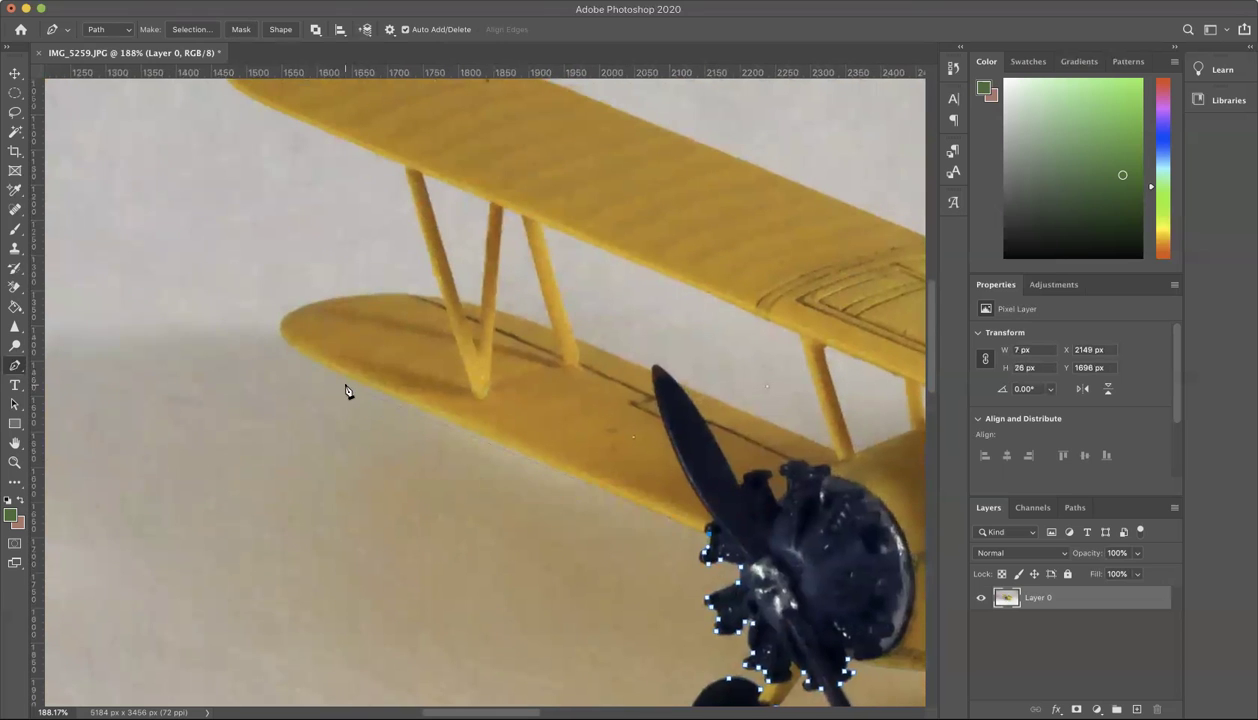
{"action": "left_click", "coordinate": [301, 353]}
{"action": "left_click_drag", "start_coordinate": [323, 302], "coordinate": [408, 281]}
{"action": "left_click_drag", "start_coordinate": [408, 283], "coordinate": [394, 285]}
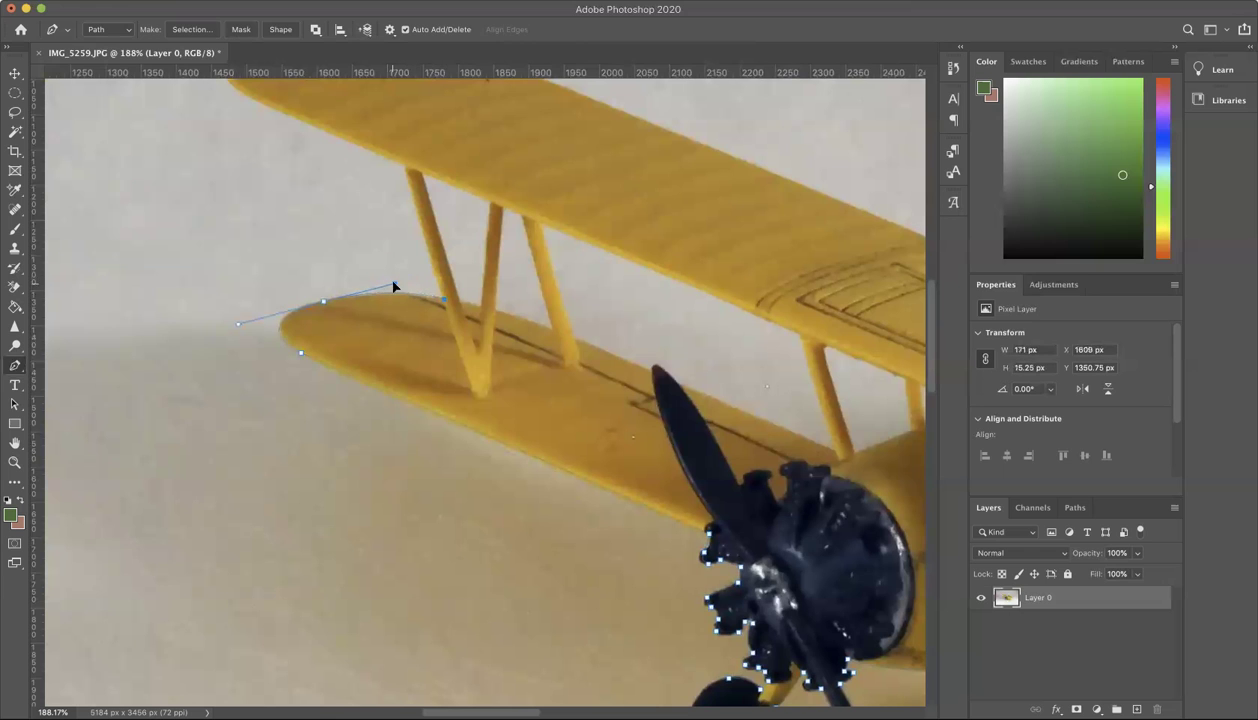
- Continue the path up the outer strut to the upper wing and around the wing's far tip
{"action": "left_click", "coordinate": [403, 167]}
{"action": "left_click_drag", "start_coordinate": [308, 137], "coordinate": [510, 331]}
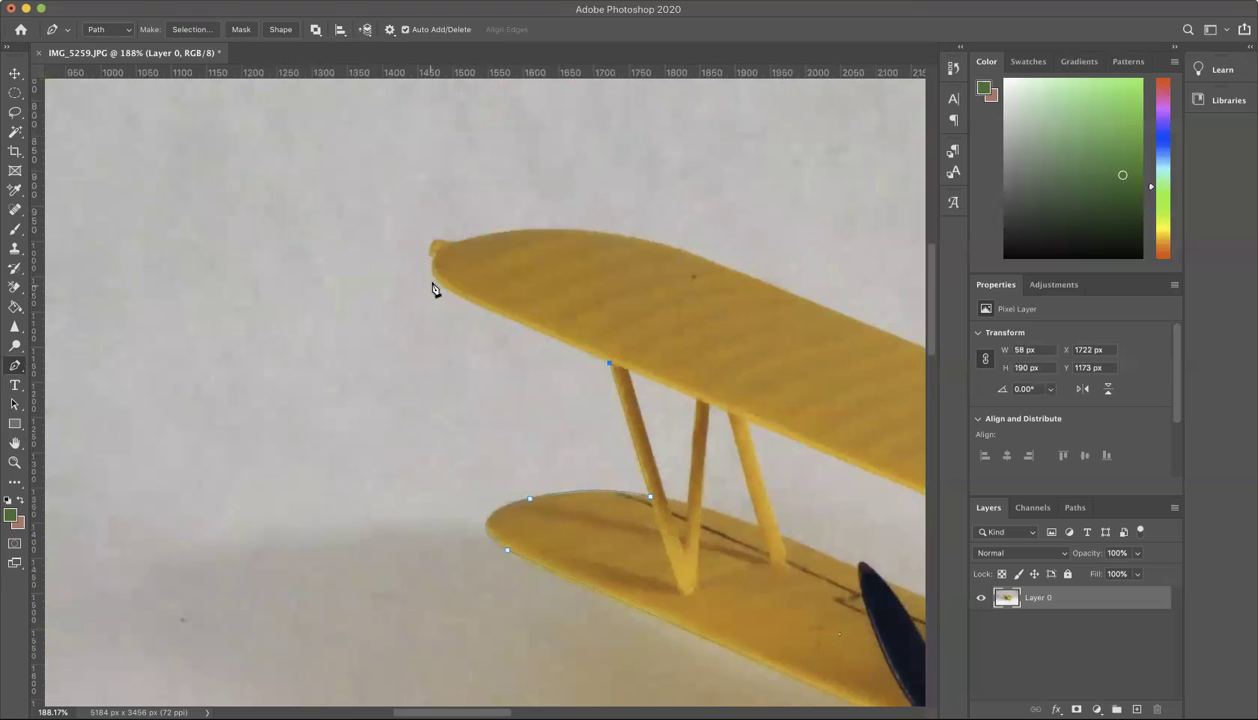
{"action": "left_click_drag", "start_coordinate": [436, 282], "coordinate": [433, 241]}
{"action": "left_click", "coordinate": [433, 254]}
{"action": "left_click", "coordinate": [455, 243]}
{"action": "left_click_drag", "start_coordinate": [589, 230], "coordinate": [642, 239]}
- Trace the upper wing's rear edge and center notch, refine the tip's curve, and close the path at the pilot
{"action": "scroll", "coordinate": [682, 281], "scroll_direction": "right", "scroll_amount": 10}
{"action": "scroll", "coordinate": [682, 281], "scroll_direction": "down", "scroll_amount": 2}
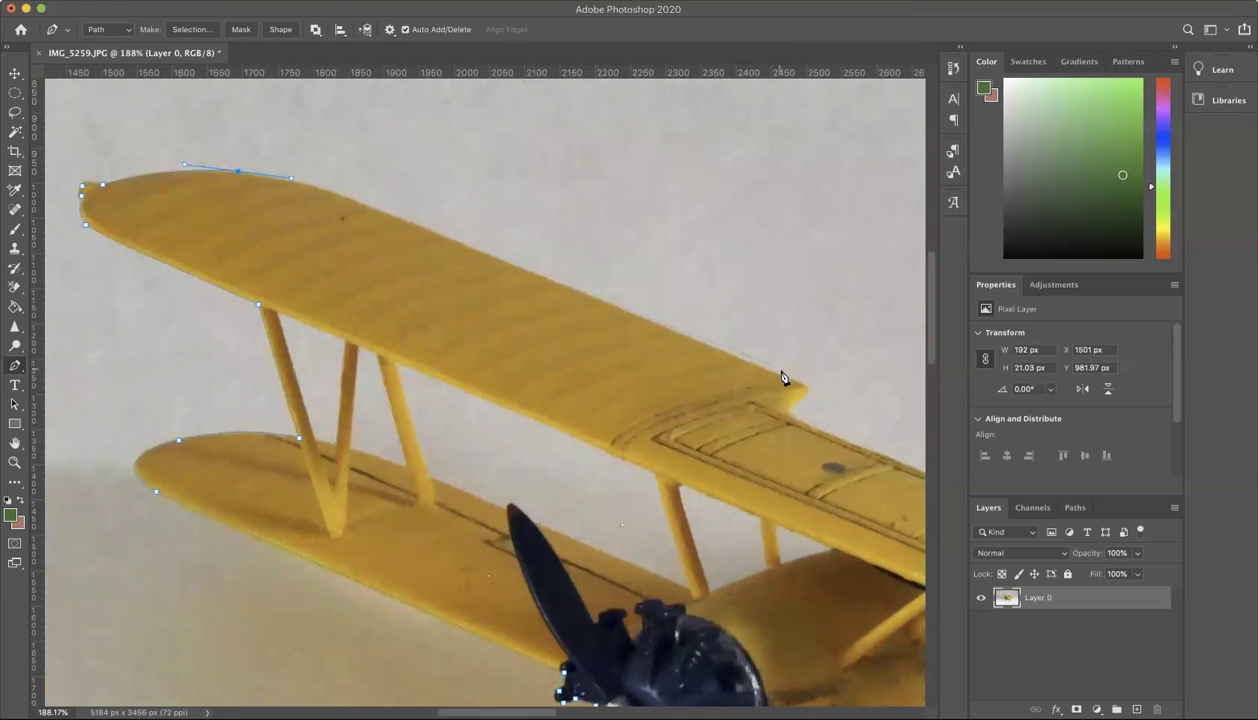
{"action": "left_click_drag", "start_coordinate": [805, 385], "coordinate": [849, 407]}
{"action": "left_click_drag", "start_coordinate": [290, 179], "coordinate": [316, 174]}
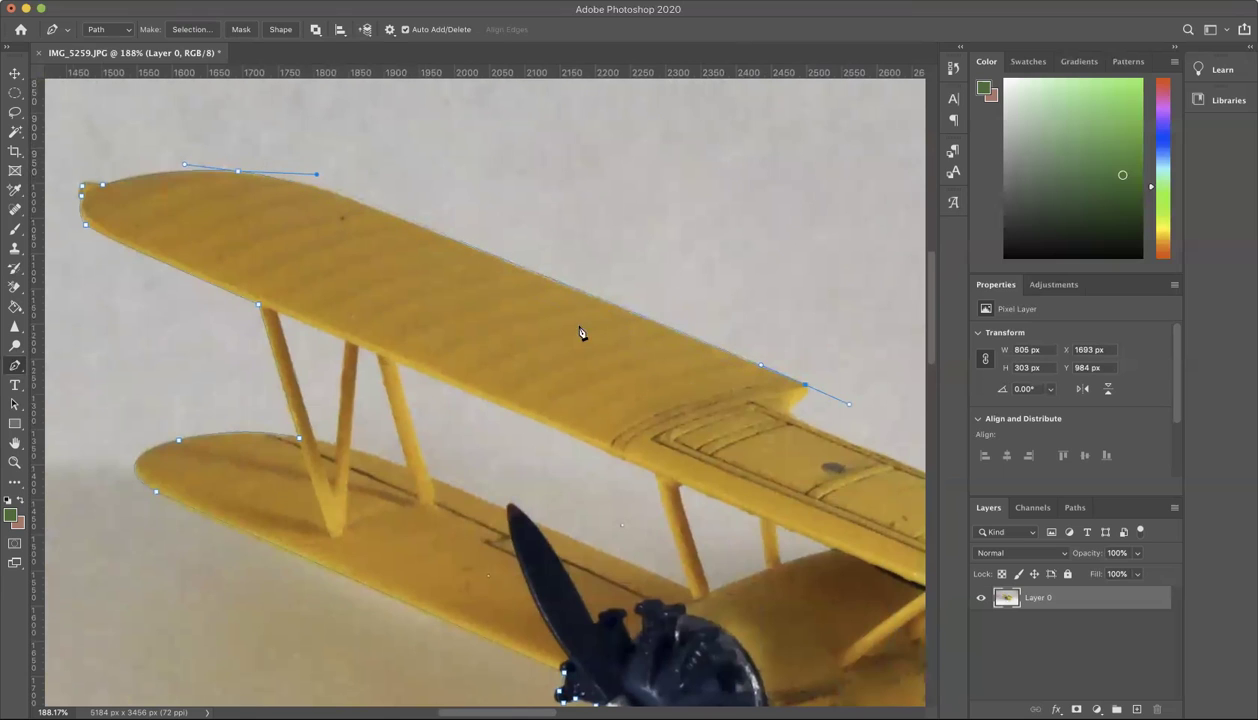
{"action": "left_click_drag", "start_coordinate": [849, 404], "coordinate": [528, 389]}
{"action": "left_click_drag", "start_coordinate": [681, 454], "coordinate": [690, 452]}
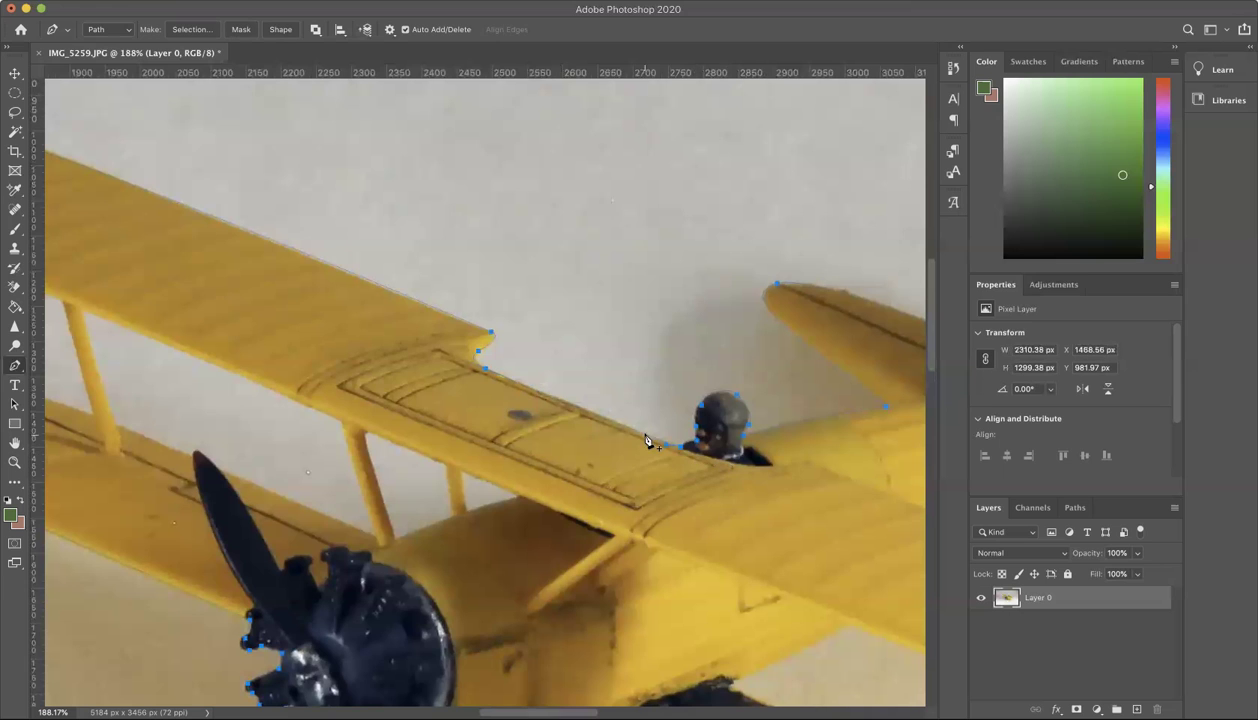
{"action": "scroll", "coordinate": [655, 478], "scroll_direction": "down", "scroll_amount": 4}
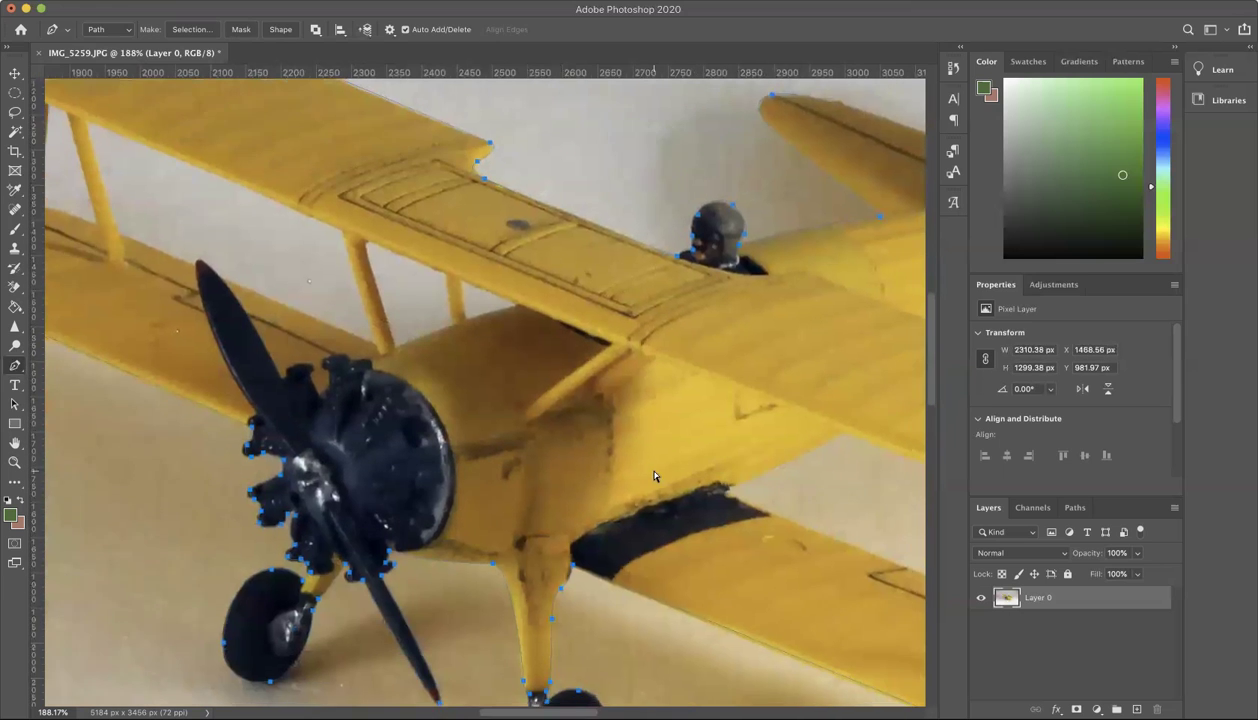
- Convert the closed airplane path to a new anti-aliased selection with a feather radius of 0 pixels
{"action": "key", "text": "super+0"}
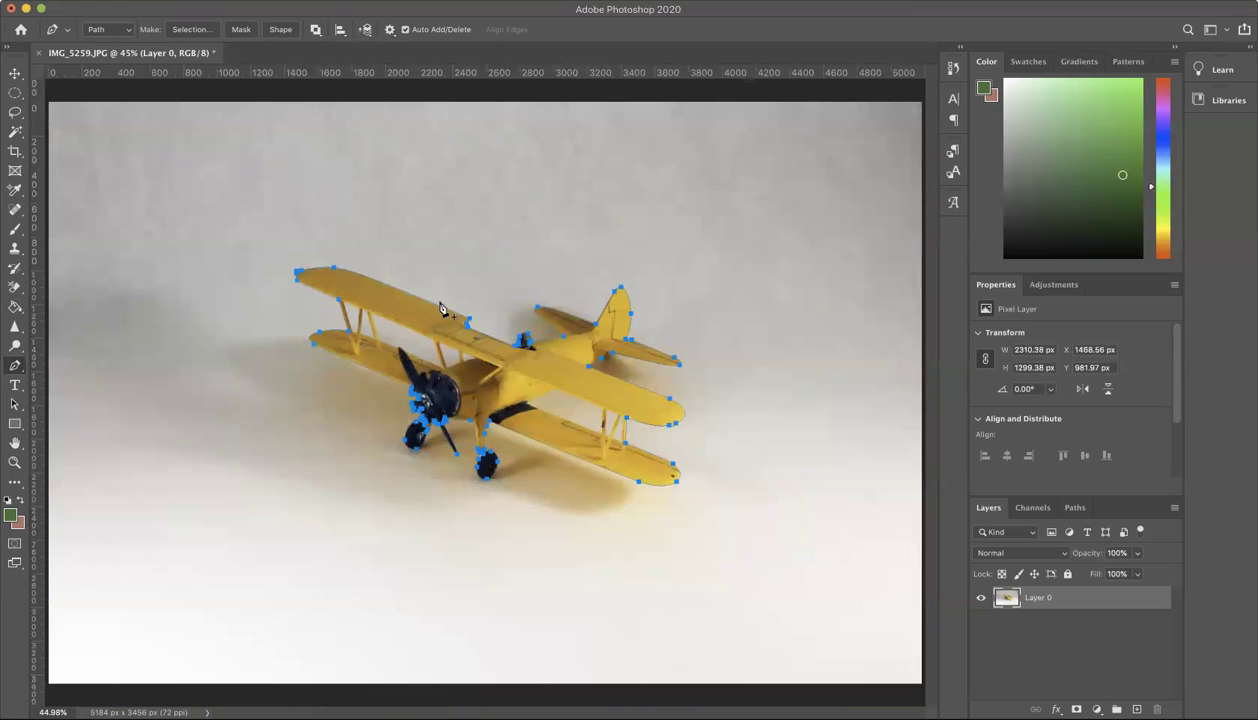
{"action": "right_click", "coordinate": [486, 374]}
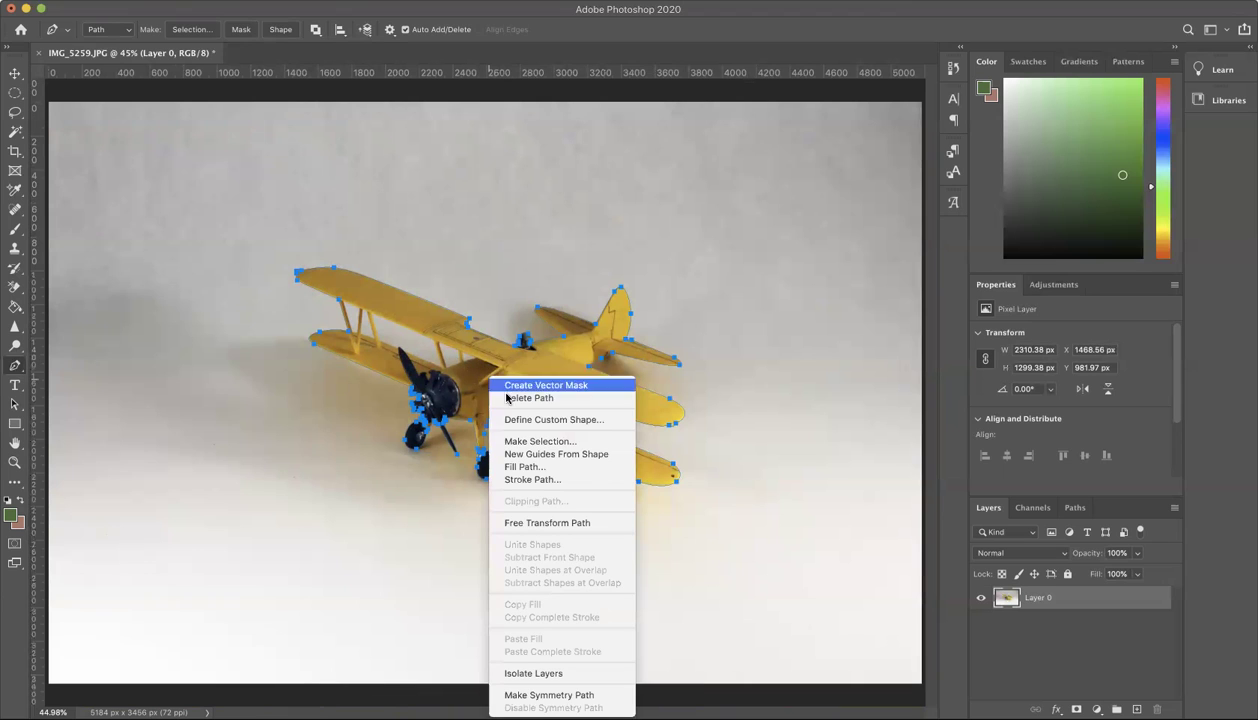
{"action": "left_click", "coordinate": [521, 441]}
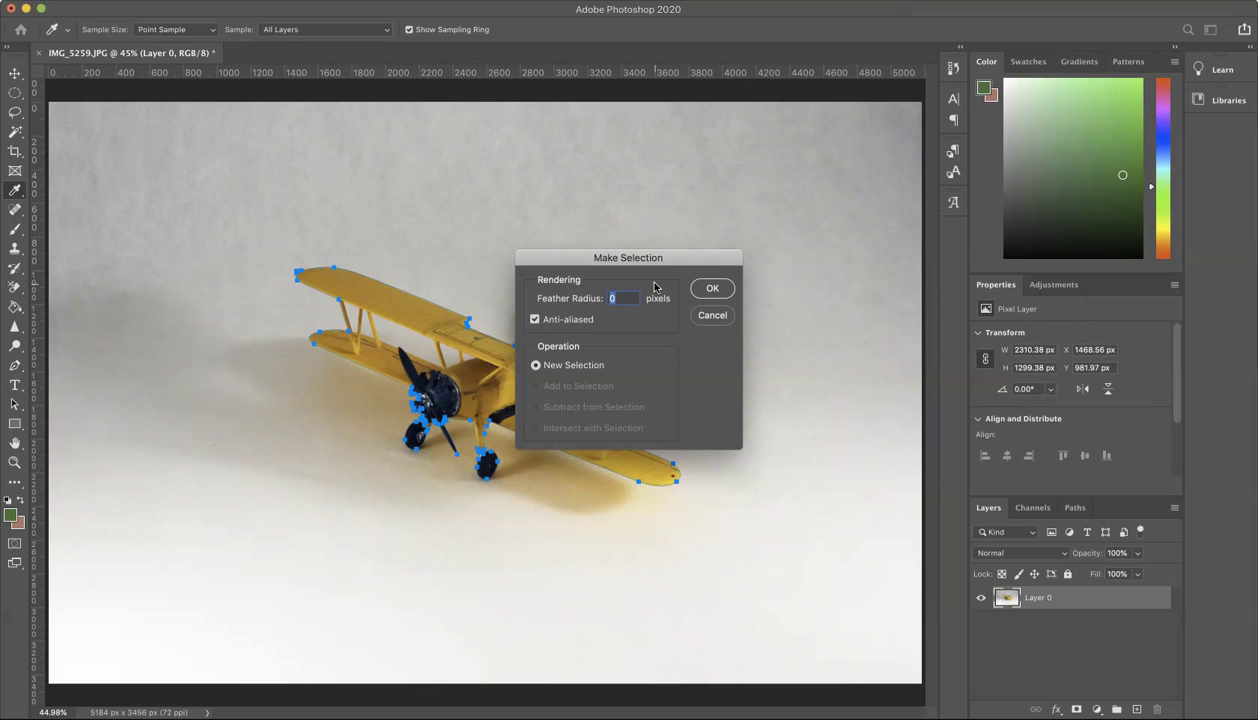
{"action": "left_click", "coordinate": [712, 290]}
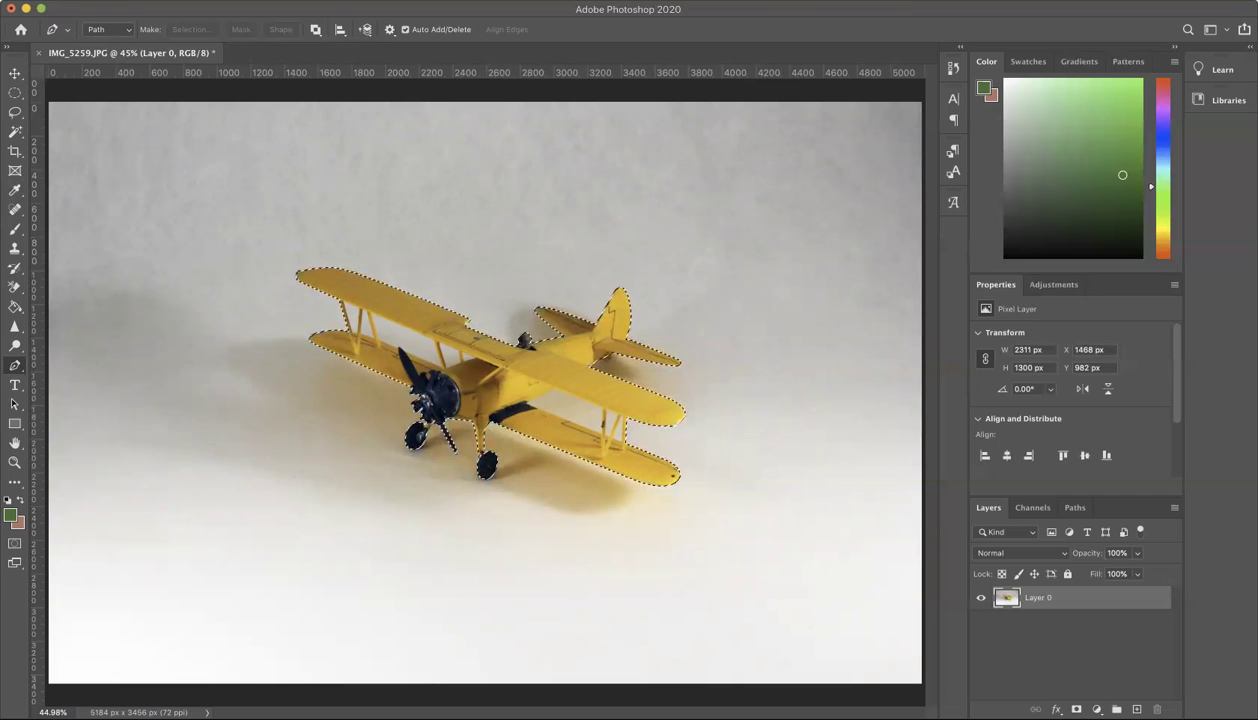
- Invert the airplane selection, delete the background around it, and deselect
{"action": "left_click", "coordinate": [306, 1]}
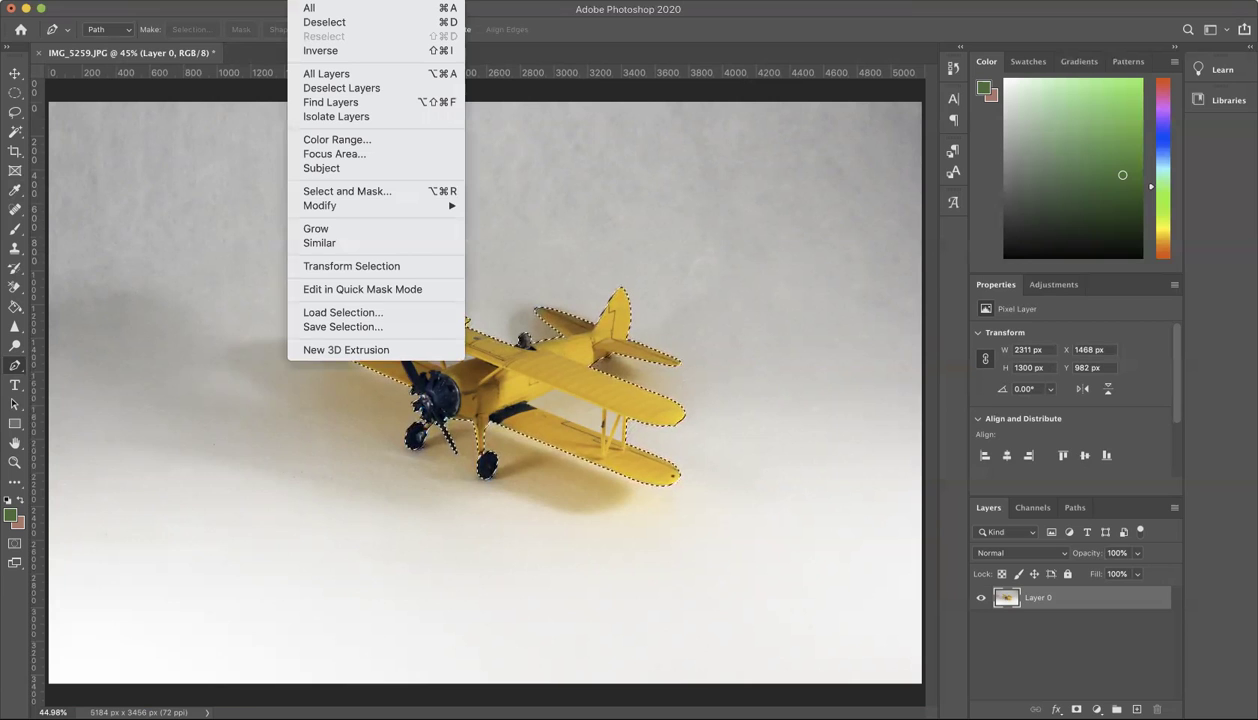
{"action": "left_click", "coordinate": [374, 52]}
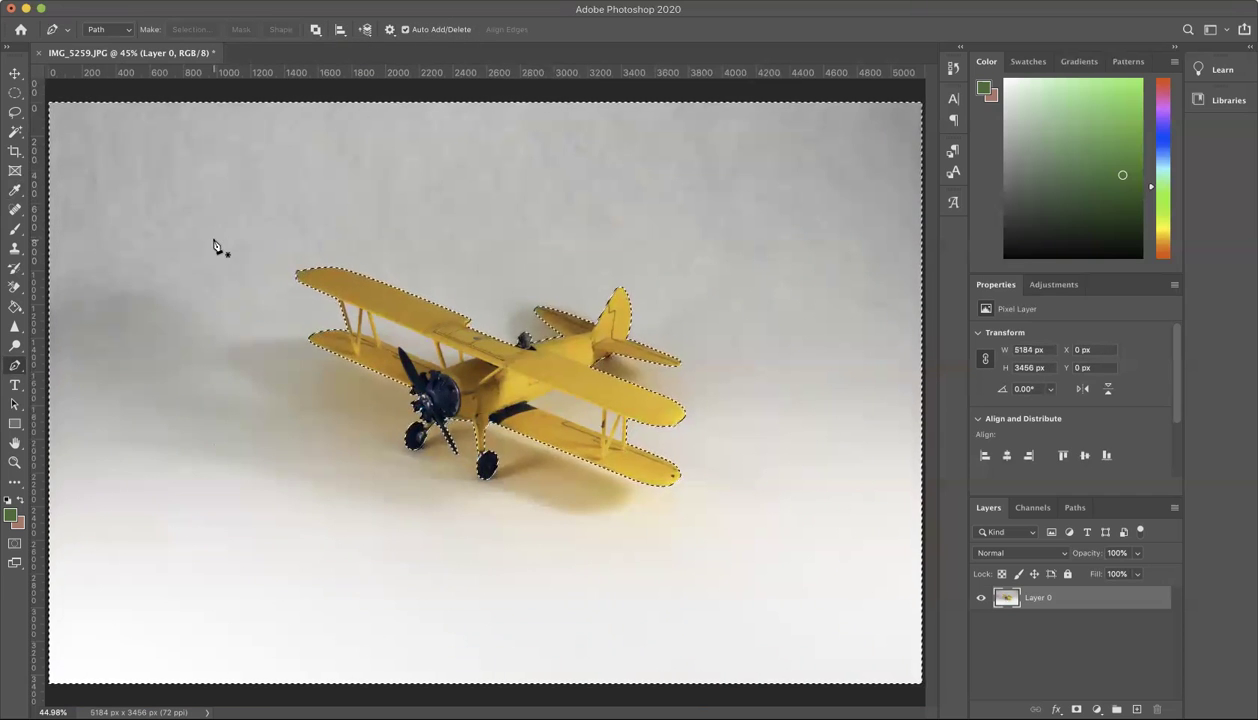
{"action": "key", "text": "Delete"}
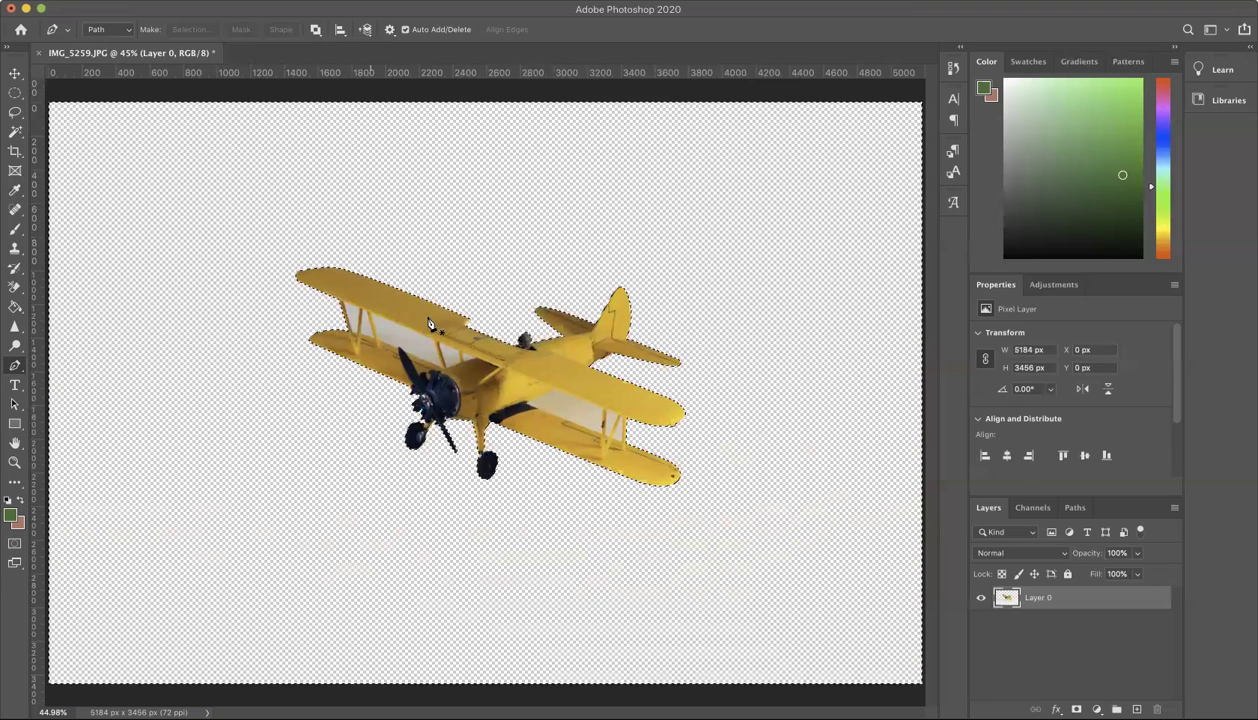
{"action": "key", "text": "m"}
{"action": "left_click", "coordinate": [448, 281]}
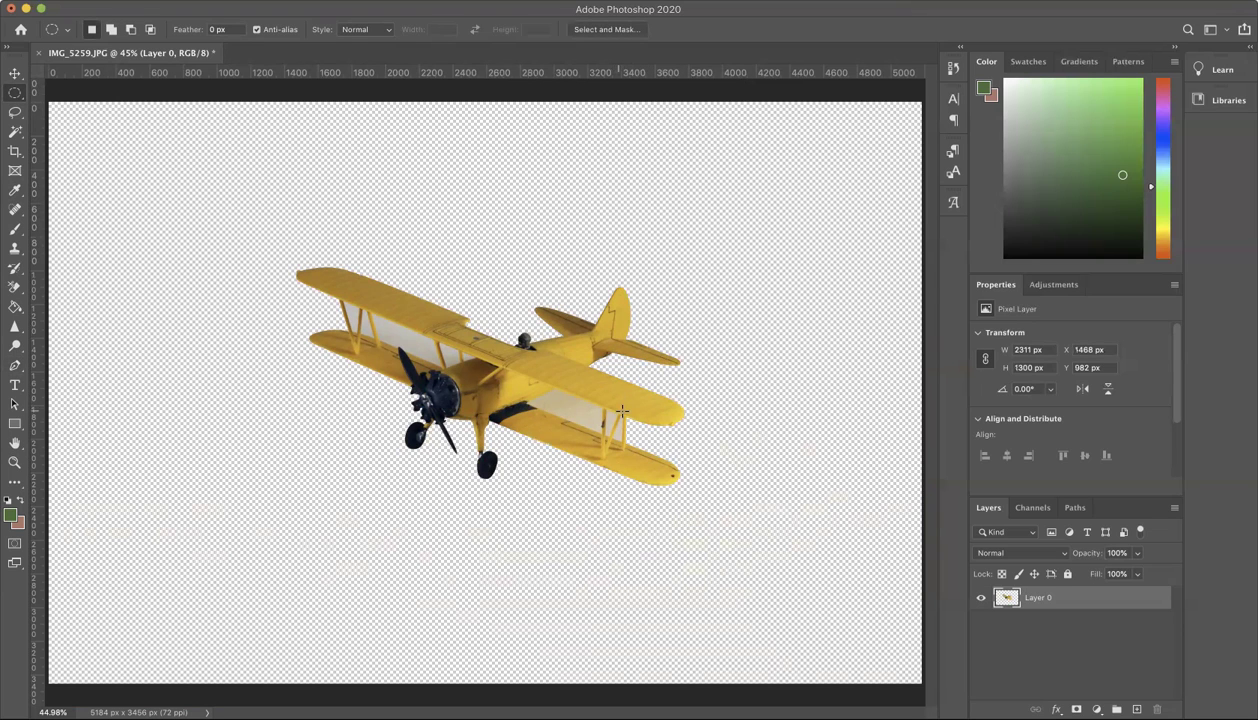
- Draw a Pen tool path around the narrow background gap between the near wings' outer strut and diagonal strut
{"action": "scroll", "coordinate": [622, 411], "scroll_direction": "up", "scroll_amount": 5}
{"action": "key", "text": "p"}
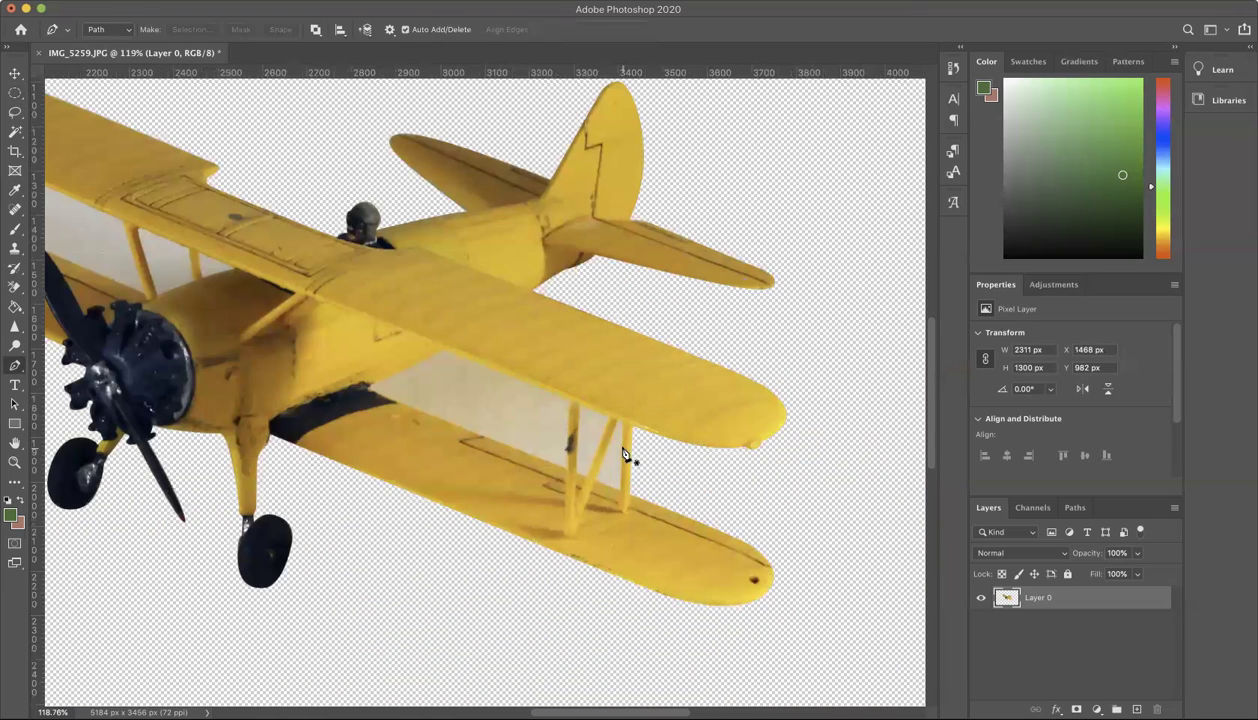
{"action": "scroll", "coordinate": [621, 448], "scroll_direction": "up", "scroll_amount": 5}
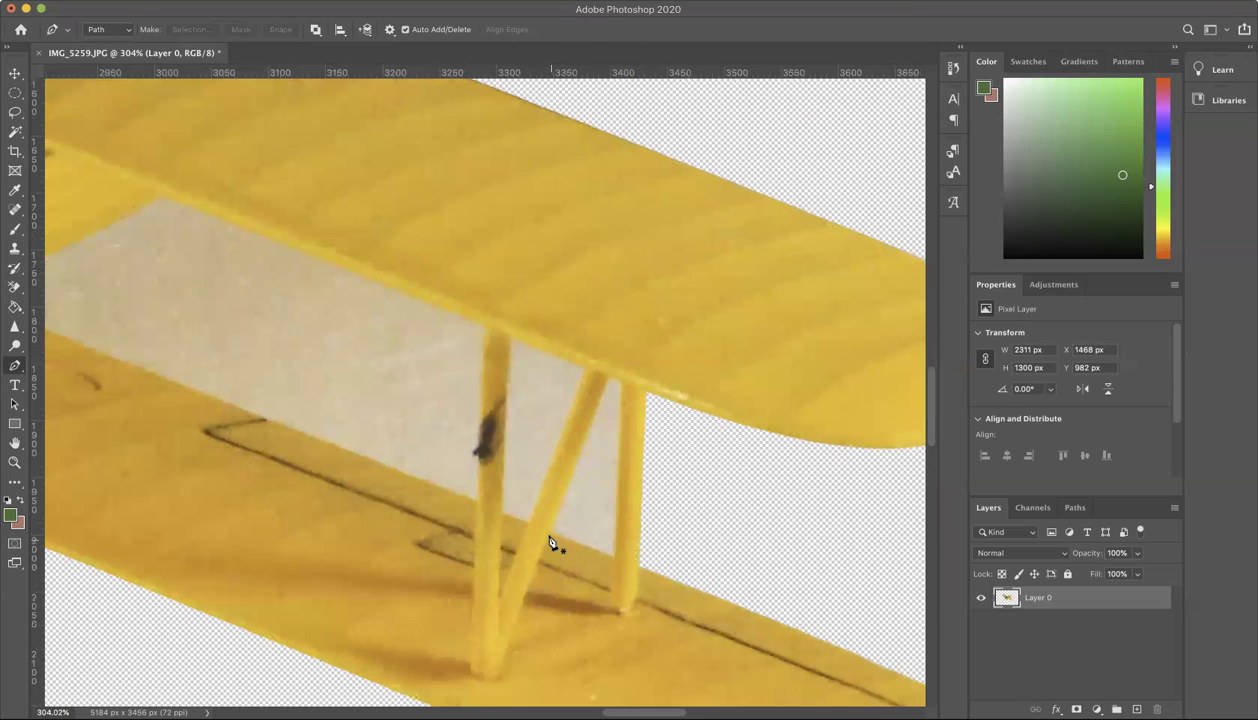
{"action": "left_click", "coordinate": [551, 531]}
{"action": "left_click", "coordinate": [613, 554]}
{"action": "left_click", "coordinate": [621, 381]}
{"action": "left_click", "coordinate": [609, 376]}
- Convert the narrow gap's path to a selection with a 0-pixel feather and clear the background inside it
{"action": "right_click", "coordinate": [588, 521]}
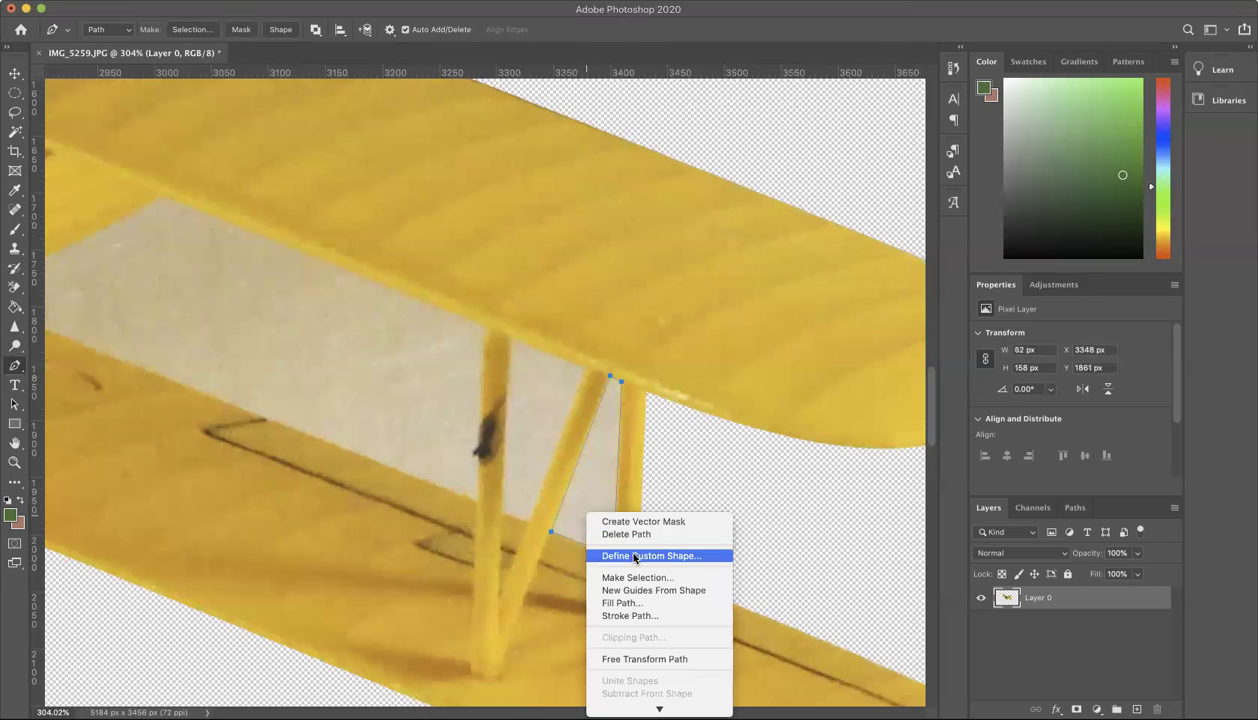
{"action": "left_click", "coordinate": [657, 579]}
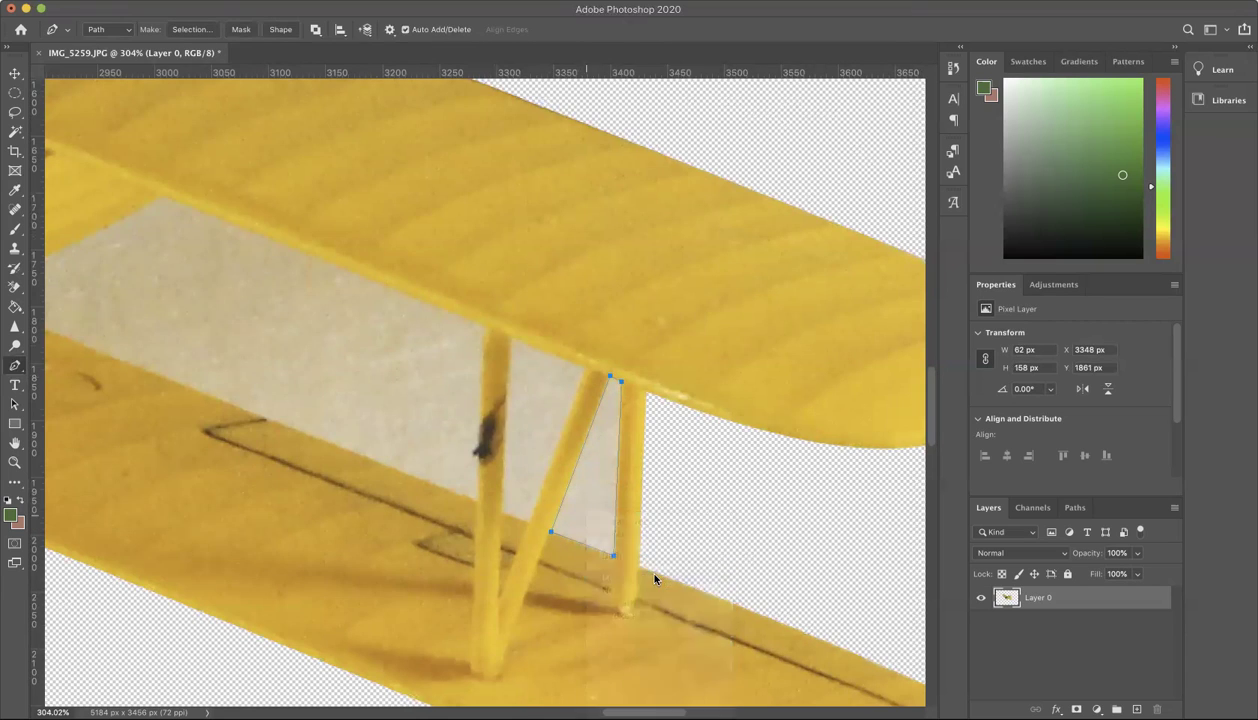
{"action": "key", "text": "Return"}
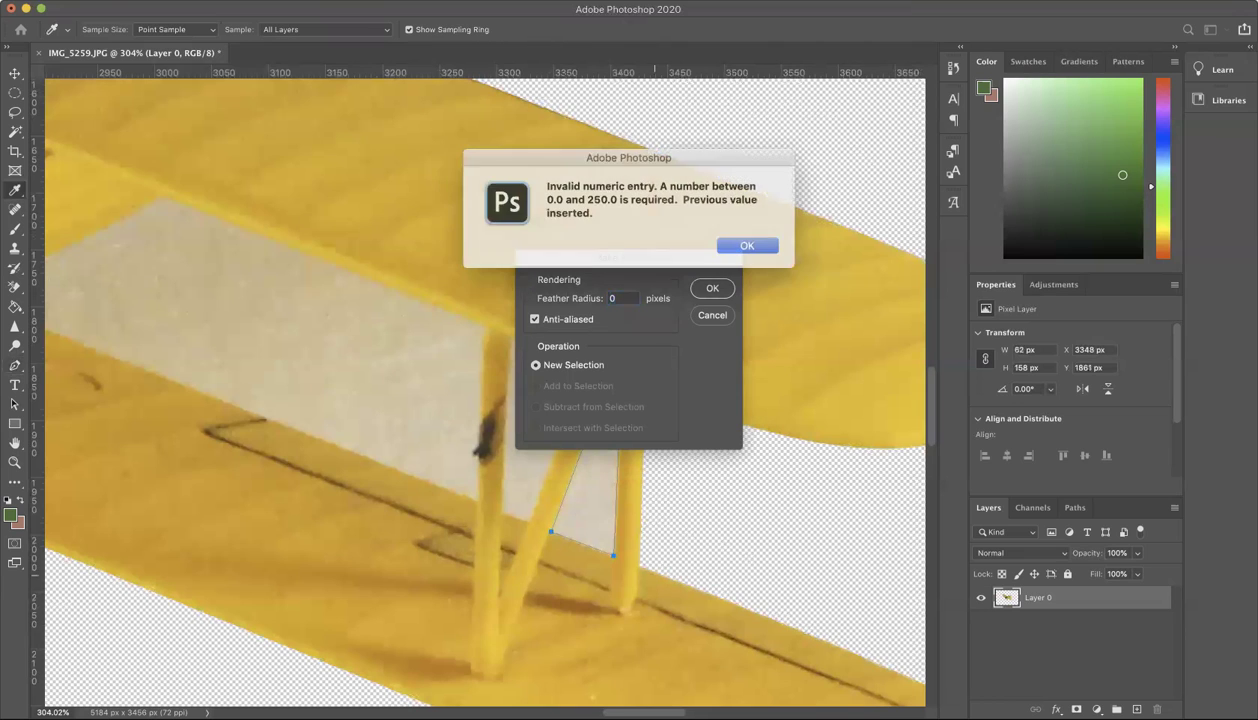
{"action": "key", "text": "Return"}
{"action": "key", "text": "Return"}
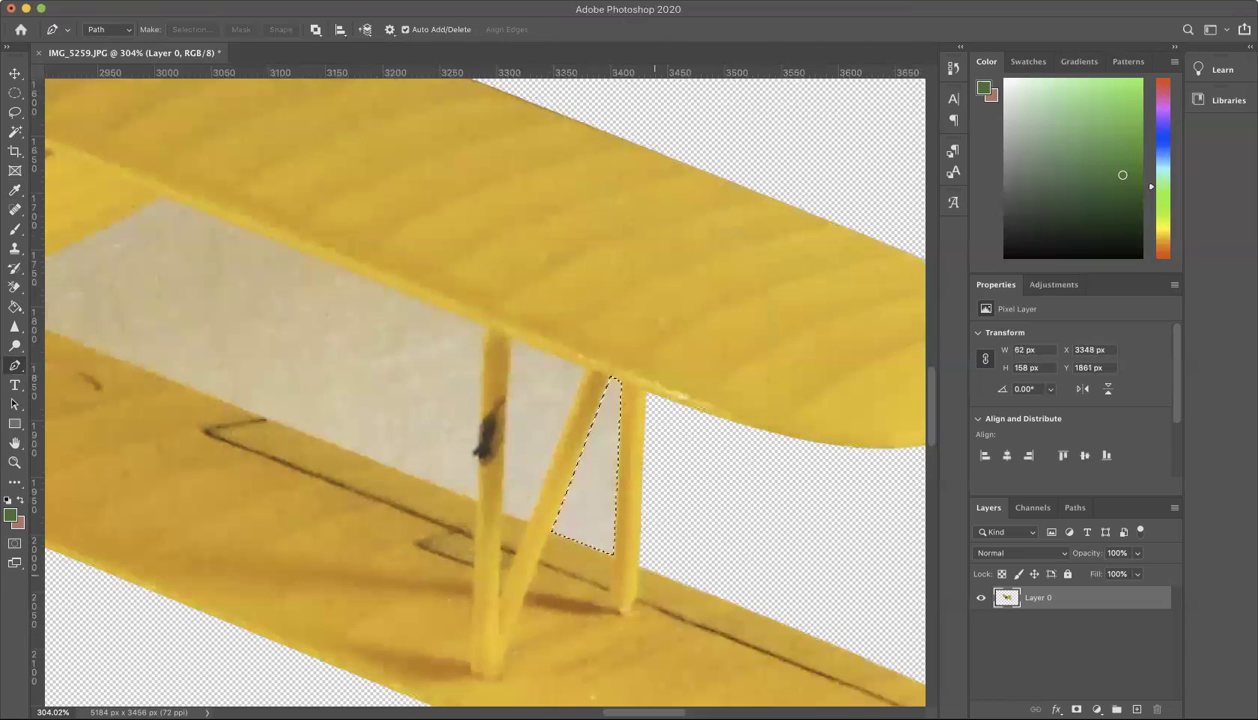
- Draw a closed path around the background gap between the near wings' inner strut and diagonal strut
{"action": "left_click", "coordinate": [510, 338]}
{"action": "left_click", "coordinate": [585, 370]}
{"action": "left_click", "coordinate": [529, 519]}
{"action": "left_click", "coordinate": [503, 511]}
{"action": "left_click", "coordinate": [511, 340]}
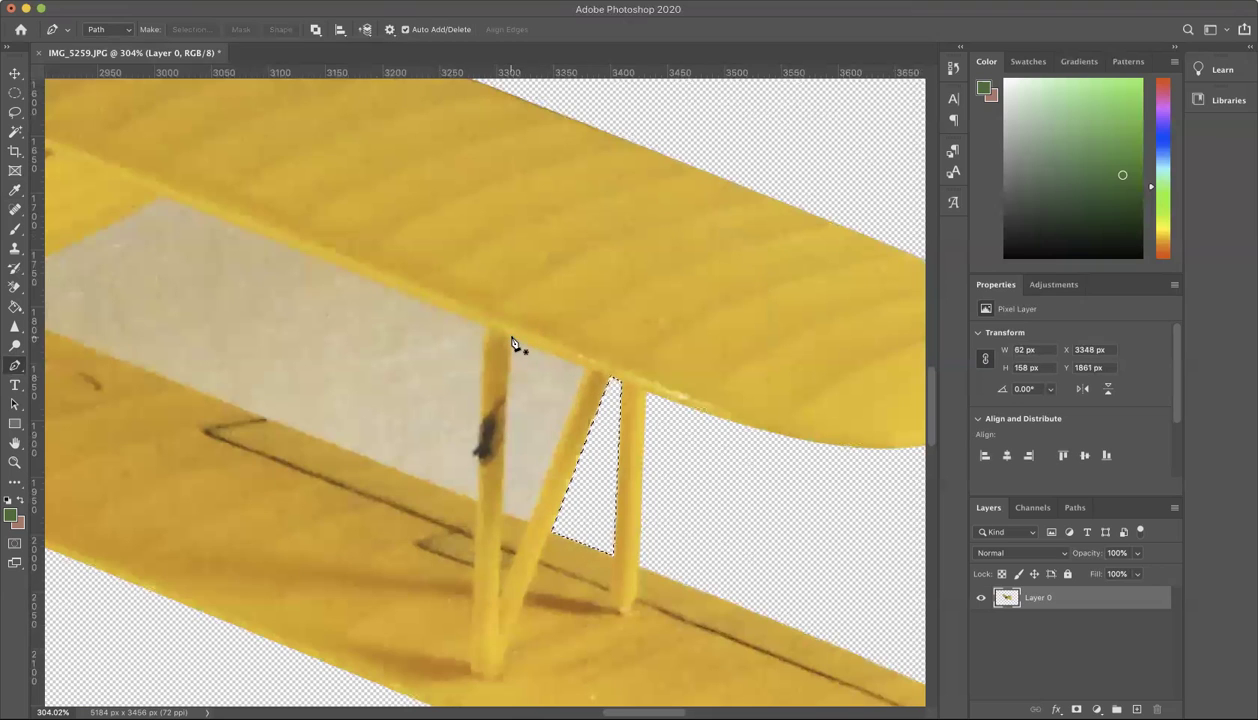
- Try clearing the gap beside the inner strut with a selection feathered by 10 pixels, deselect, and inspect the edges up close
{"action": "right_click", "coordinate": [533, 378]}
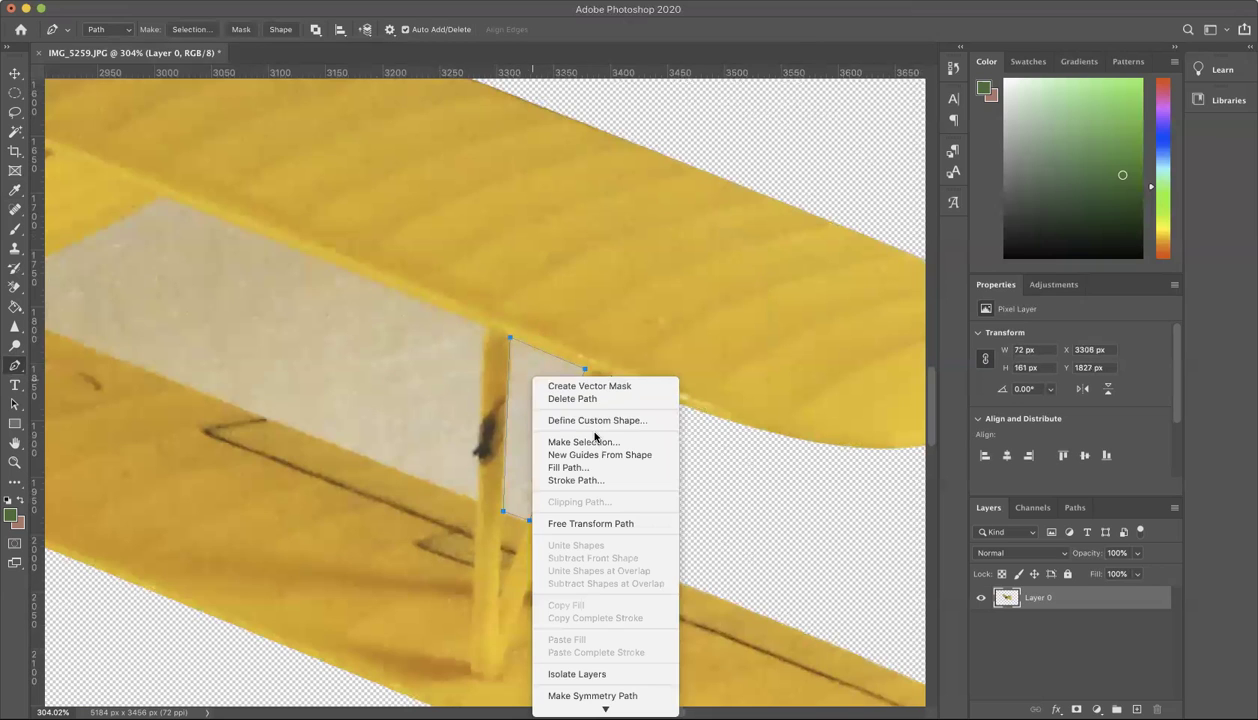
{"action": "left_click", "coordinate": [601, 443]}
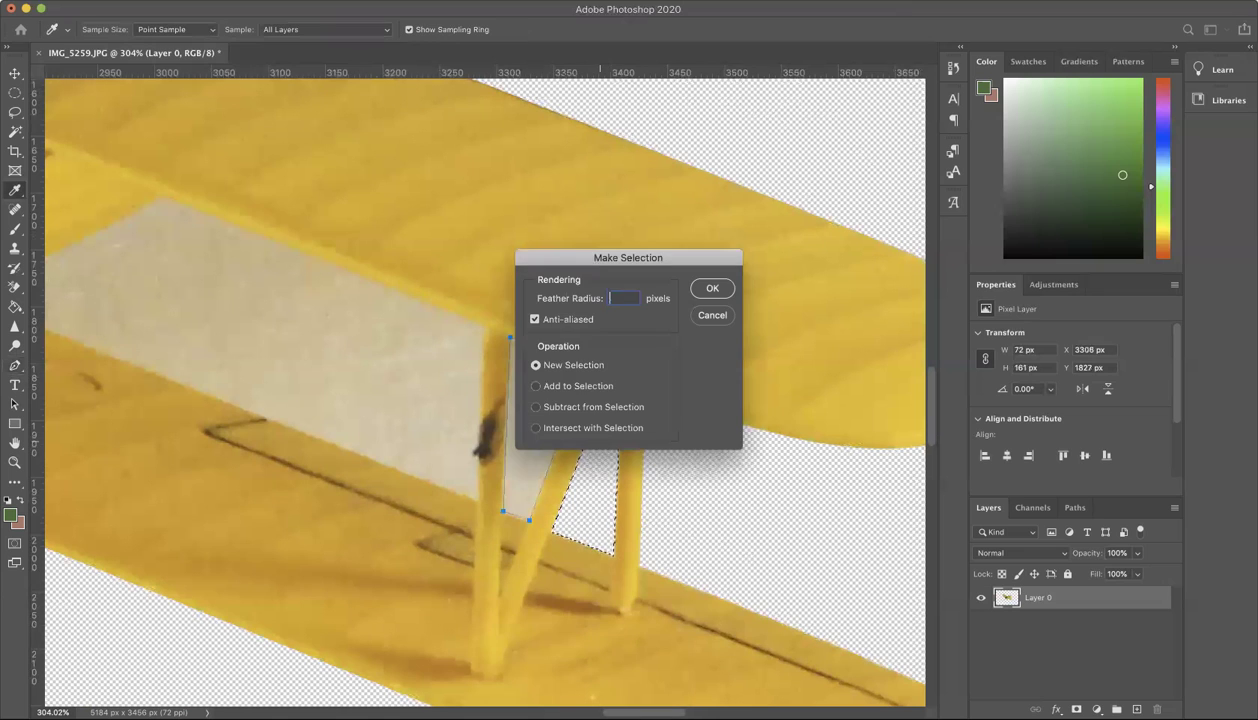
{"action": "type", "text": "10"}
{"action": "key", "text": "Return"}
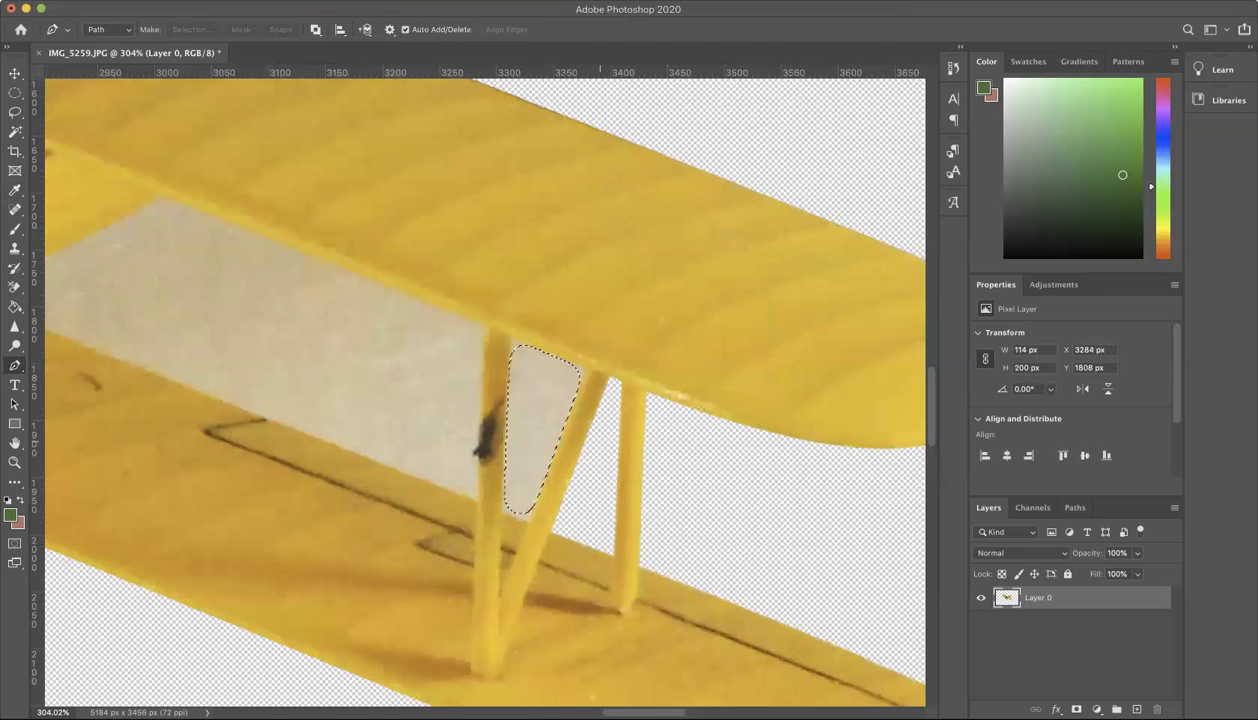
{"action": "key", "text": "ctrl+d"}
{"action": "left_click_drag", "start_coordinate": [447, 440], "coordinate": [509, 446]}
{"action": "key", "text": "ctrl+shift+d"}
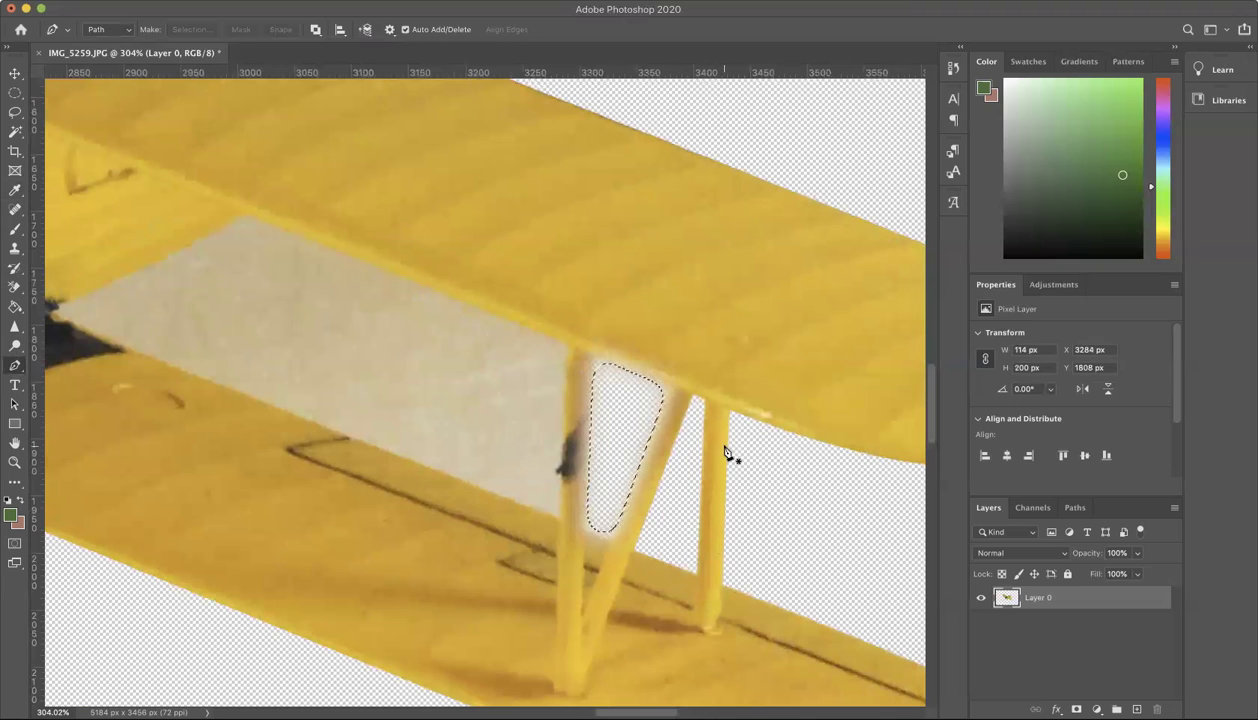
{"action": "key", "text": "m"}
{"action": "key", "text": "Delete"}
{"action": "key", "text": "ctrl+d"}
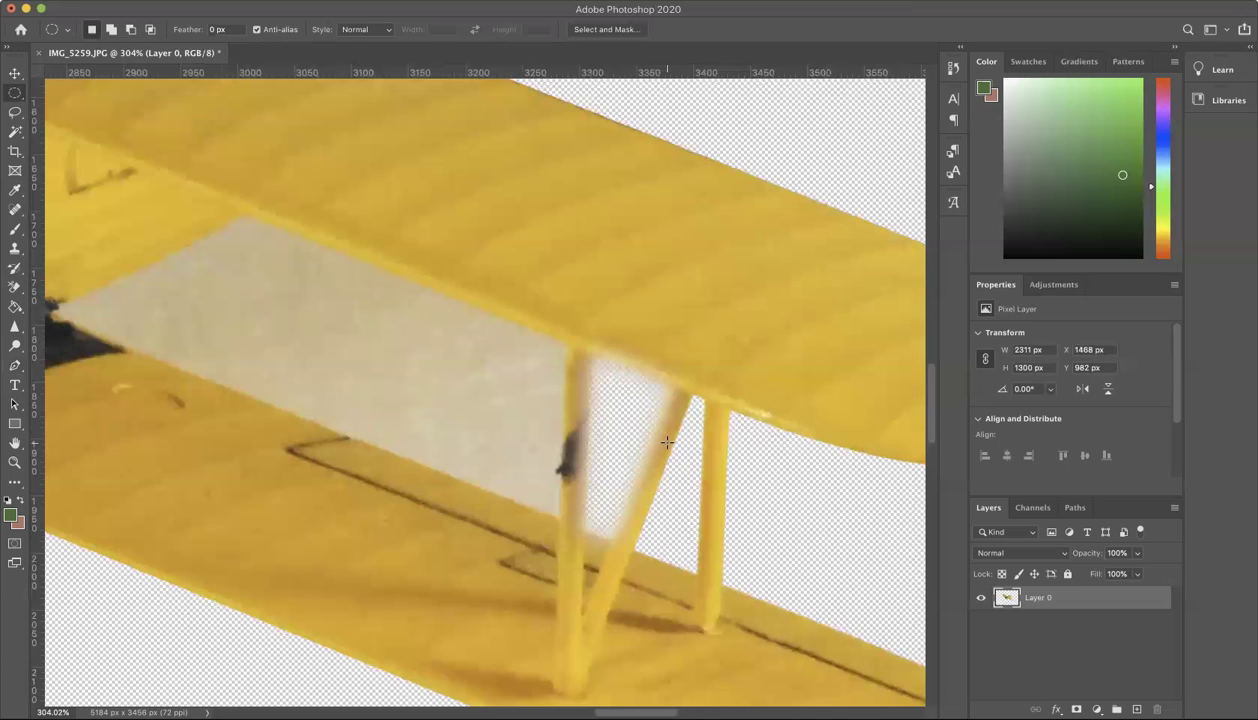
{"action": "scroll", "coordinate": [667, 442], "scroll_direction": "up", "scroll_amount": 5}
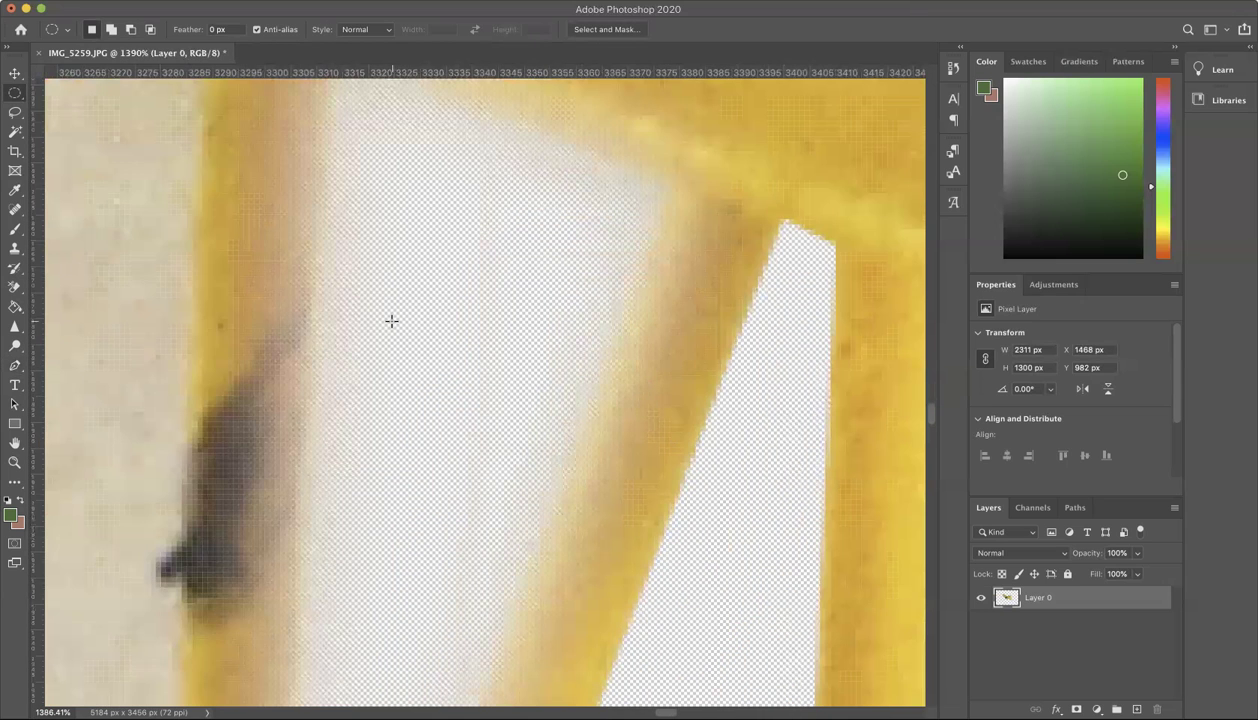
{"action": "scroll", "coordinate": [391, 320], "scroll_direction": "down", "scroll_amount": 3}
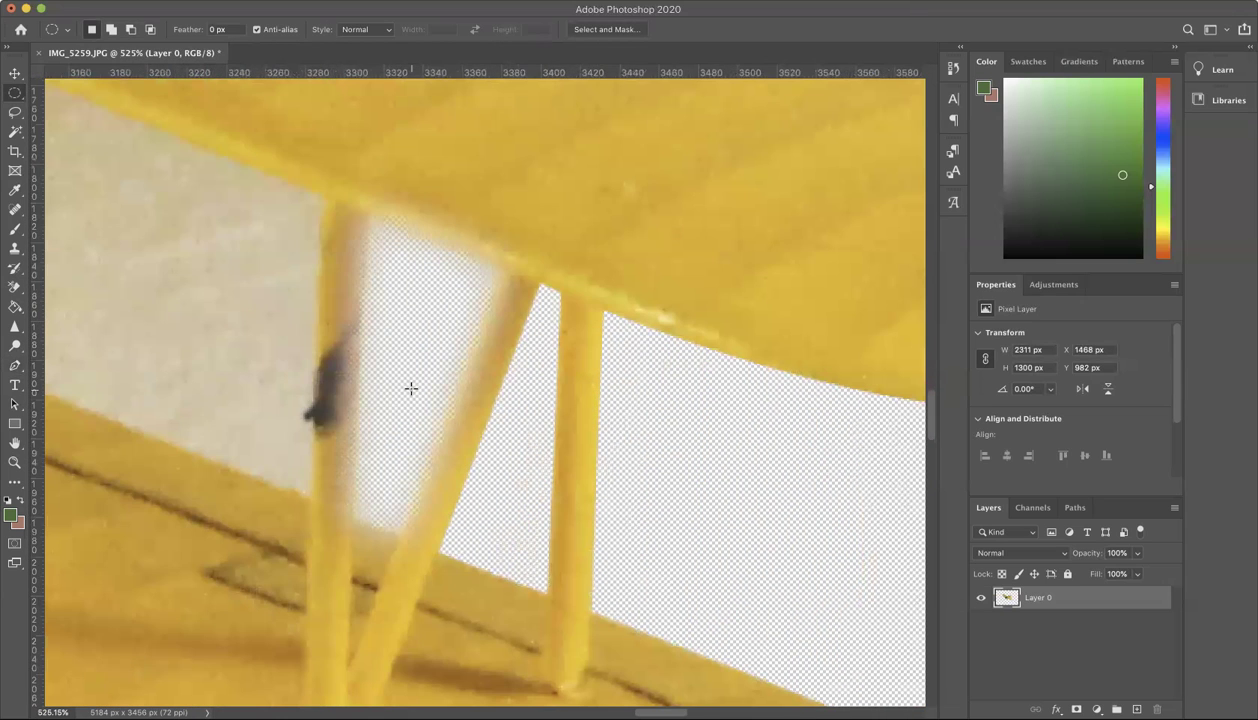
- Undo the feathered clearing and its selection back to the path around the gap
{"action": "key", "text": "ctrl+z"}
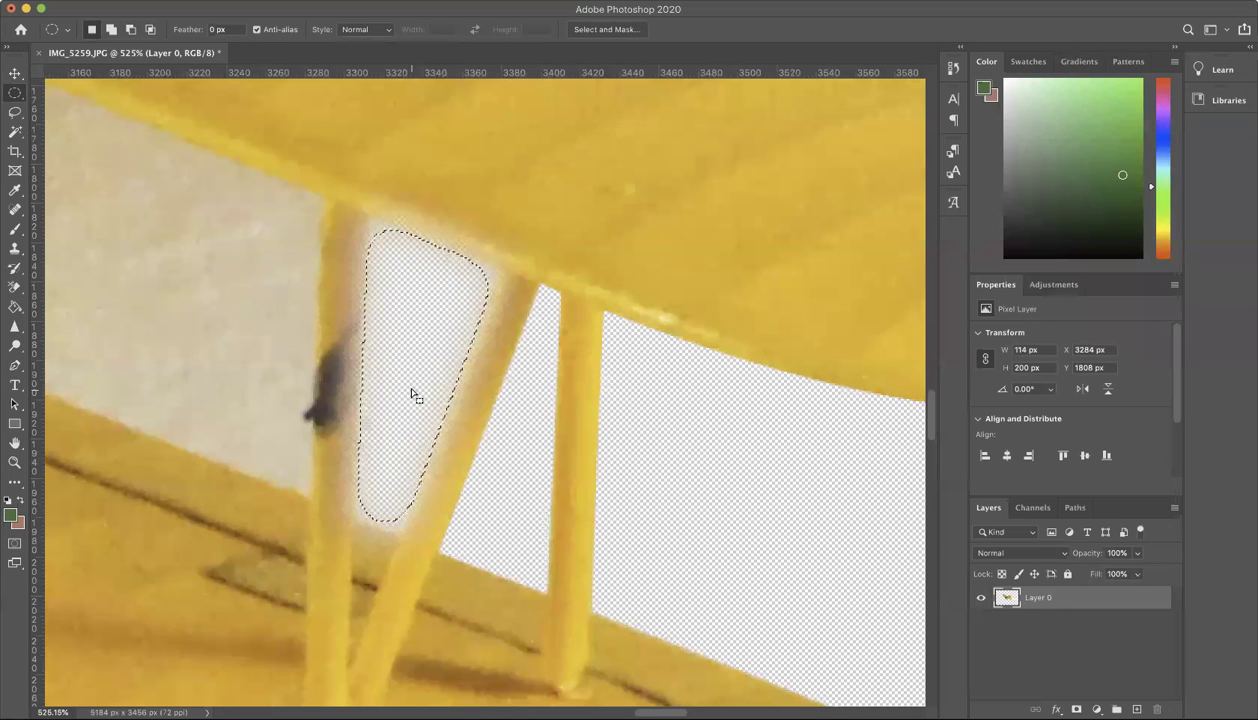
{"action": "key", "text": "ctrl+z"}
{"action": "right_click", "coordinate": [410, 342]}
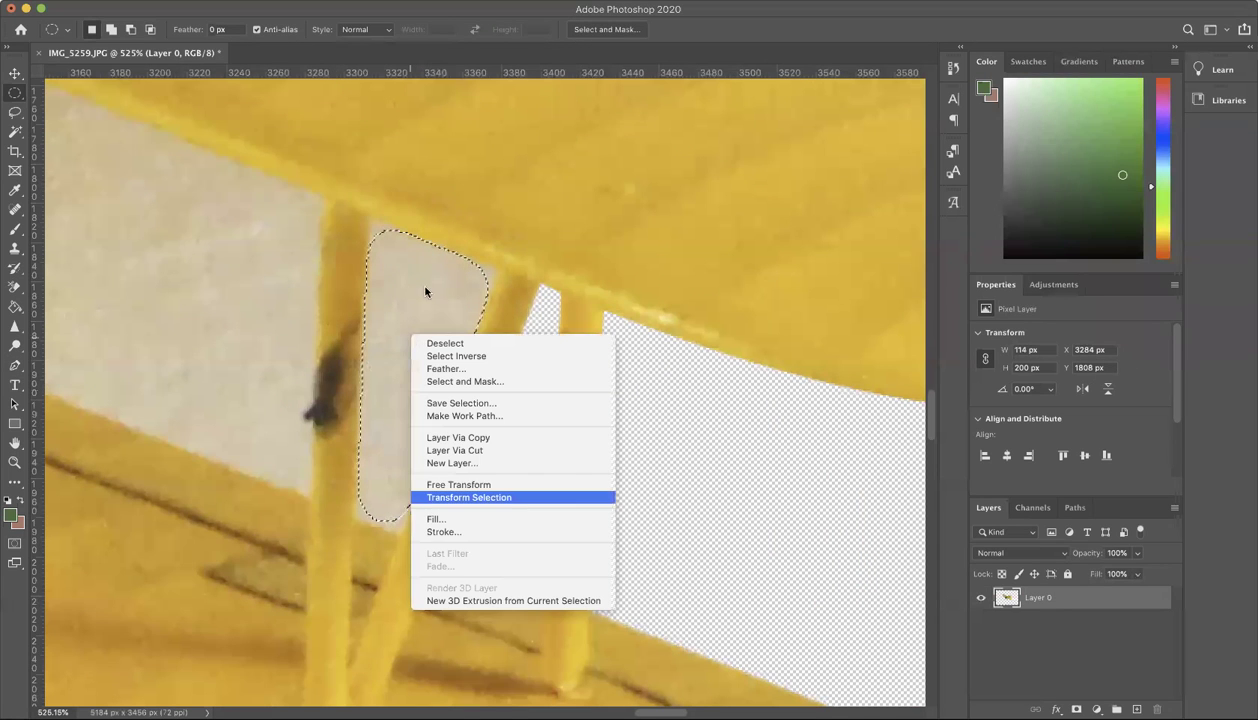
{"action": "left_click", "coordinate": [595, 356]}
{"action": "key", "text": "super+z"}
{"action": "key", "text": "super+z"}
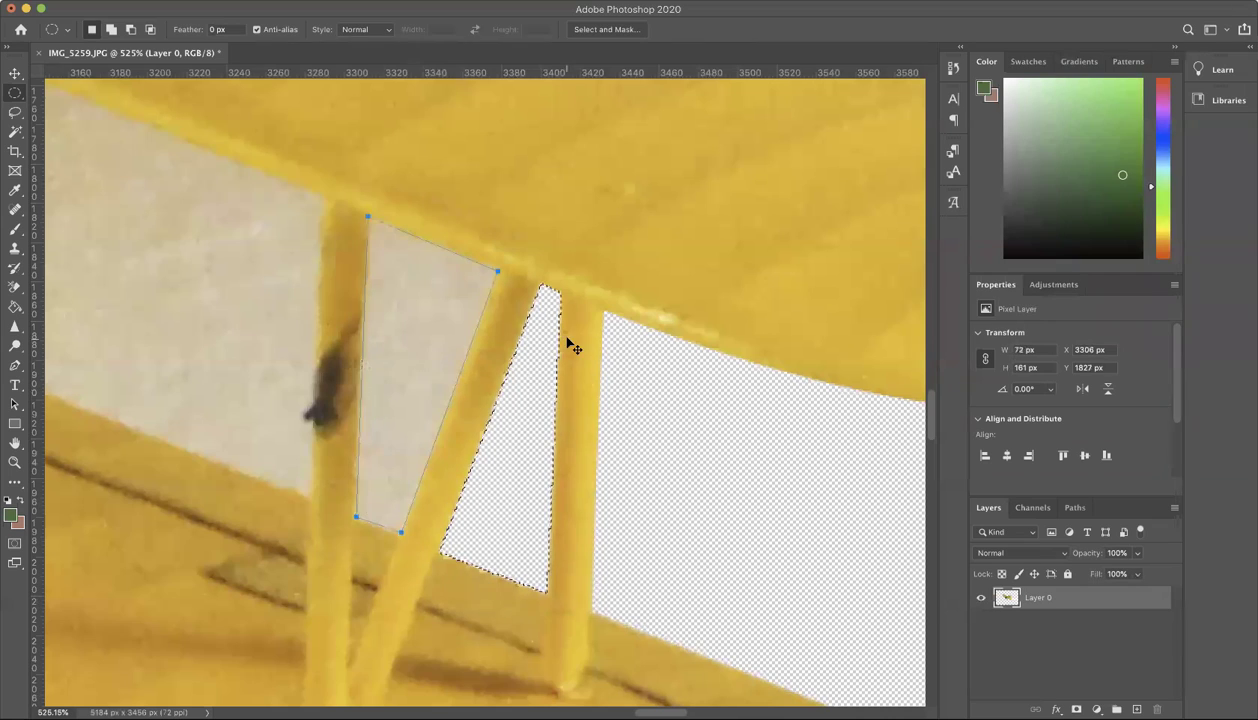
- Convert the path beside the inner strut to a selection with a 0-pixel feather and delete the background inside
{"action": "right_click", "coordinate": [414, 315]}
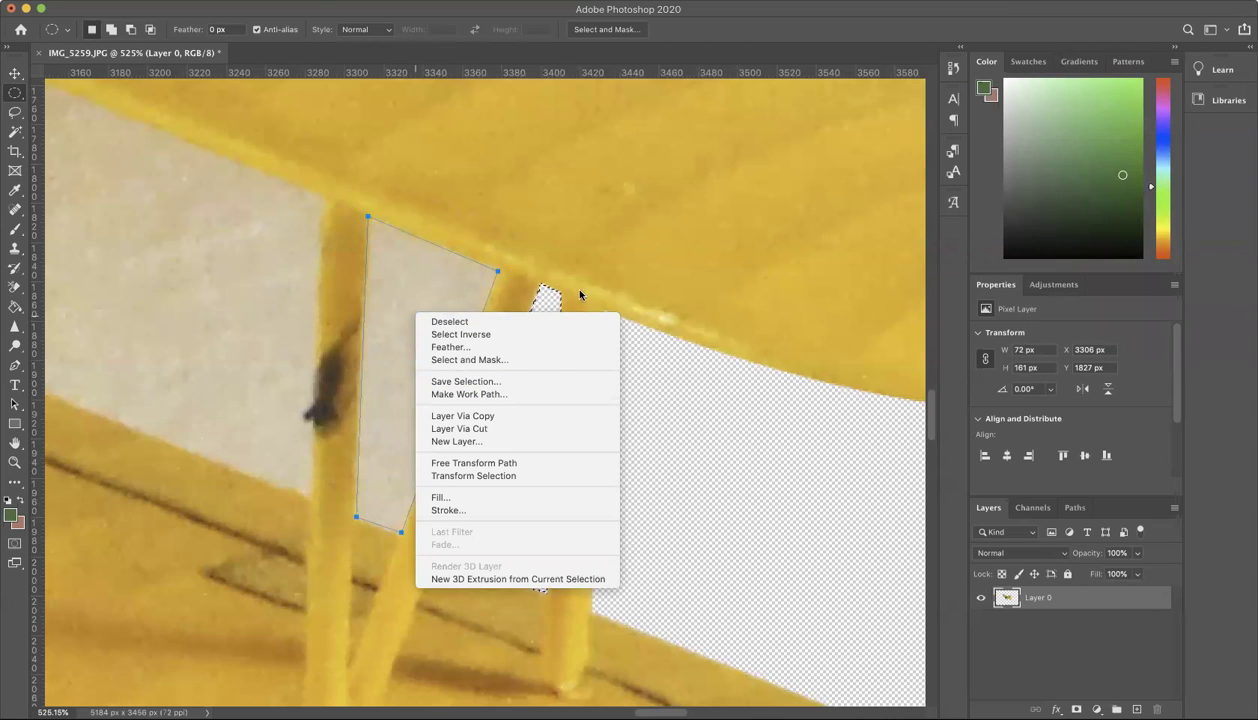
{"action": "key", "text": "Escape"}
{"action": "key", "text": "p"}
{"action": "right_click", "coordinate": [425, 306]}
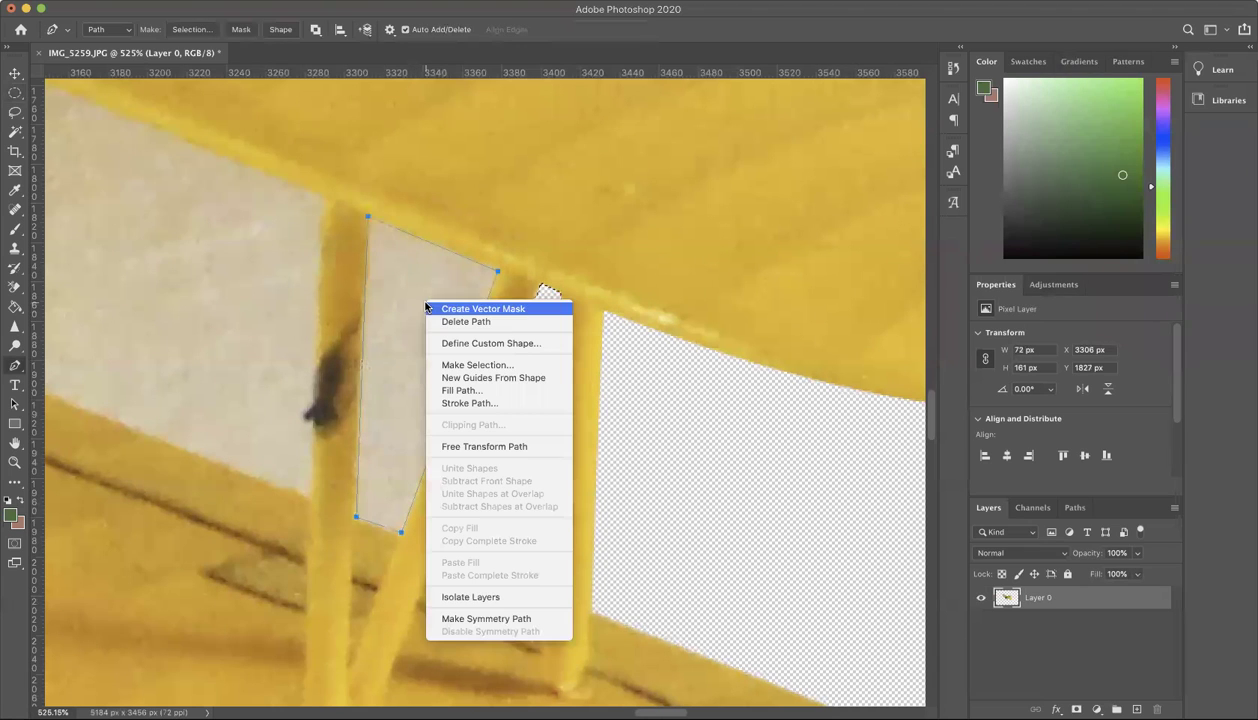
{"action": "left_click", "coordinate": [508, 366]}
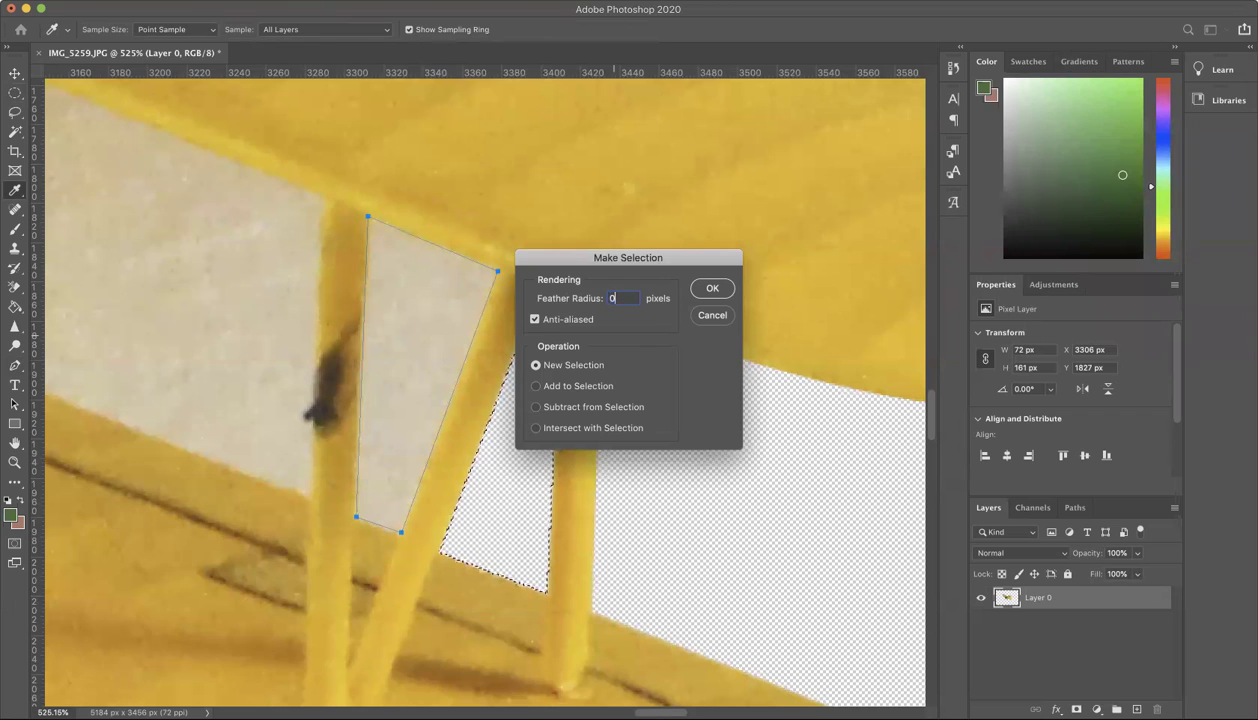
{"action": "key", "text": "Return"}
{"action": "key", "text": "Delete"}
- Draw a closed path around the large background gap between the fuselage, the near wings and the inner strut
{"action": "left_click_drag", "start_coordinate": [281, 393], "coordinate": [612, 505]}
{"action": "scroll", "coordinate": [612, 505], "scroll_direction": "down", "scroll_amount": 5}
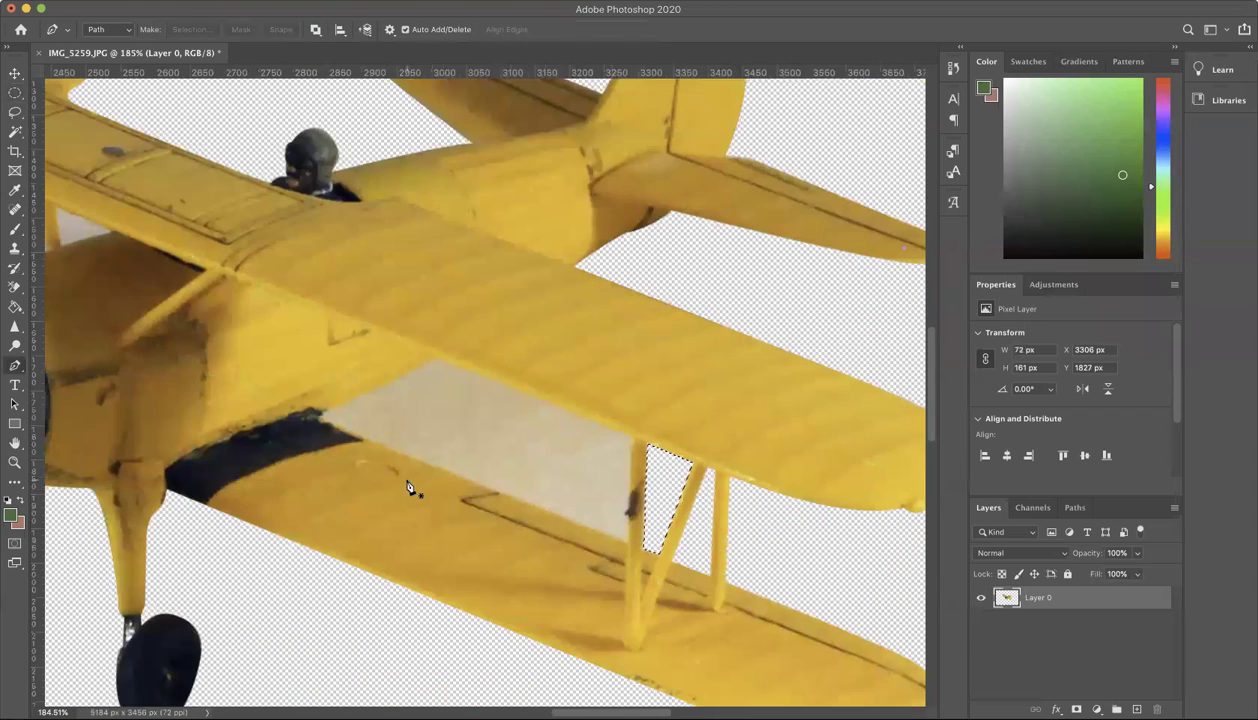
{"action": "left_click", "coordinate": [318, 416]}
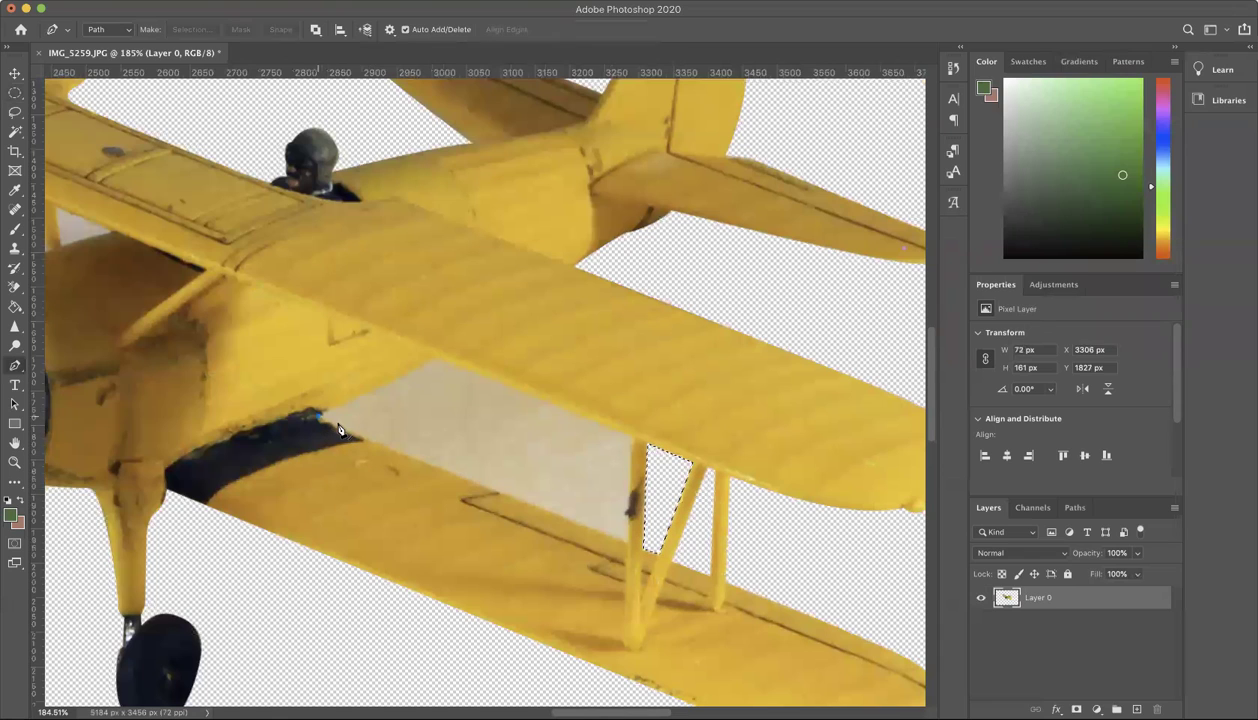
{"action": "left_click", "coordinate": [627, 544]}
{"action": "left_click", "coordinate": [629, 436]}
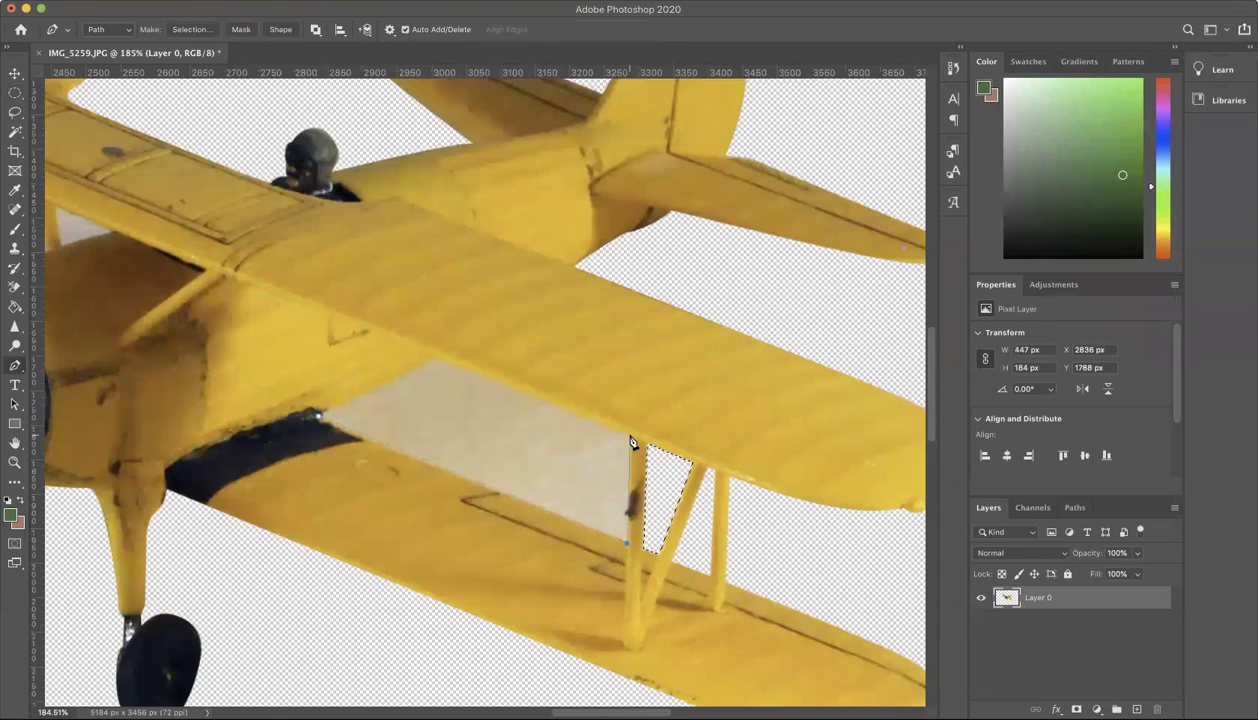
{"action": "left_click", "coordinate": [434, 358]}
{"action": "left_click", "coordinate": [316, 415]}
- Turn the large gap's path into a new selection with a 0-pixel feather and delete the background inside it
{"action": "right_click", "coordinate": [597, 468]}
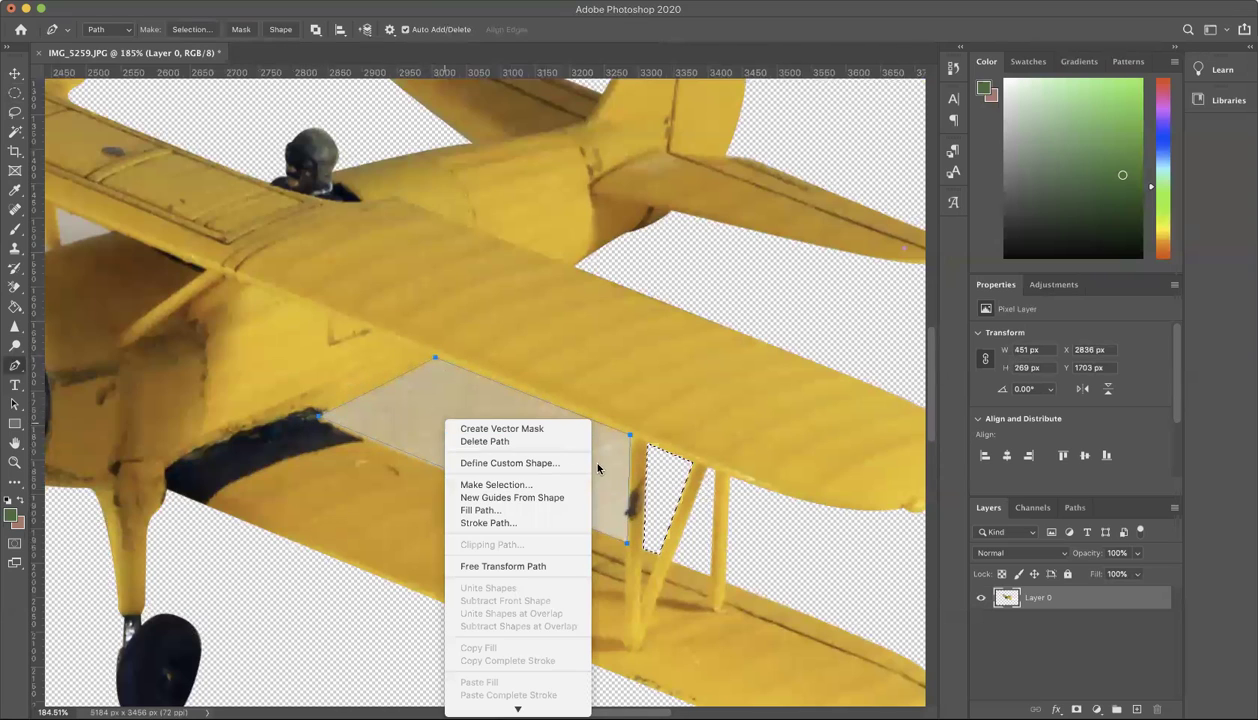
{"action": "left_click", "coordinate": [535, 486]}
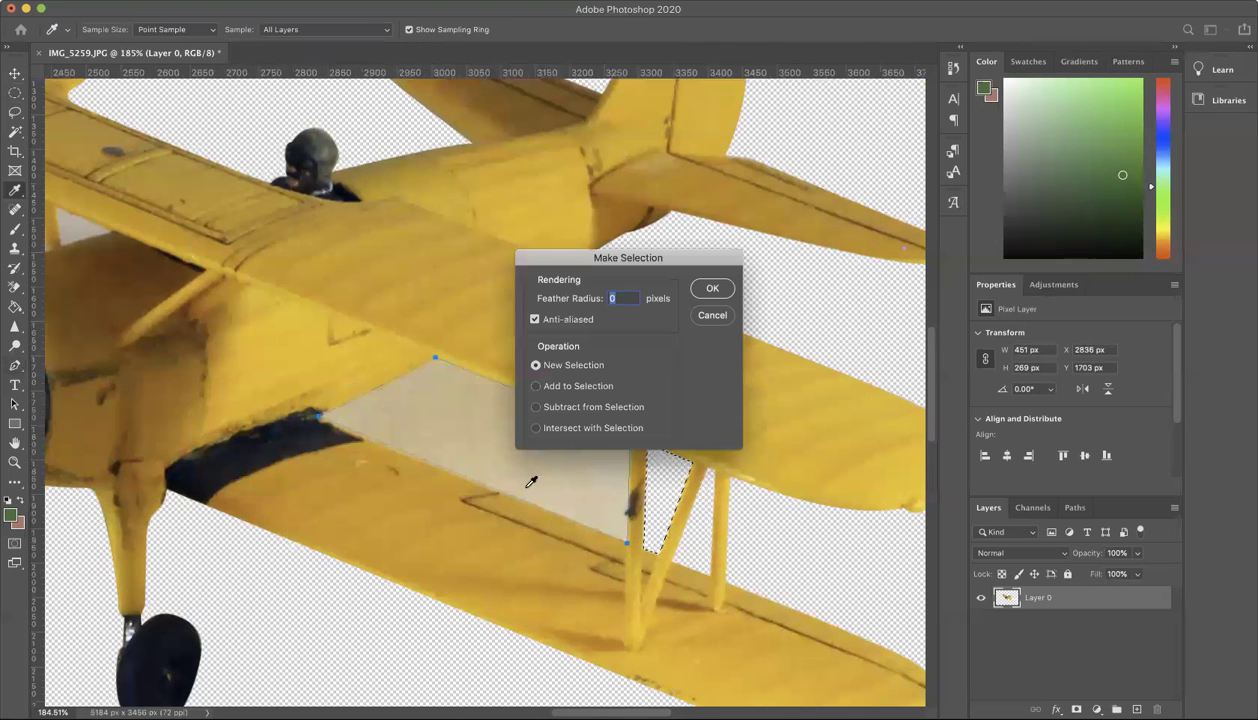
{"action": "left_click", "coordinate": [712, 287]}
{"action": "key", "text": "Delete"}
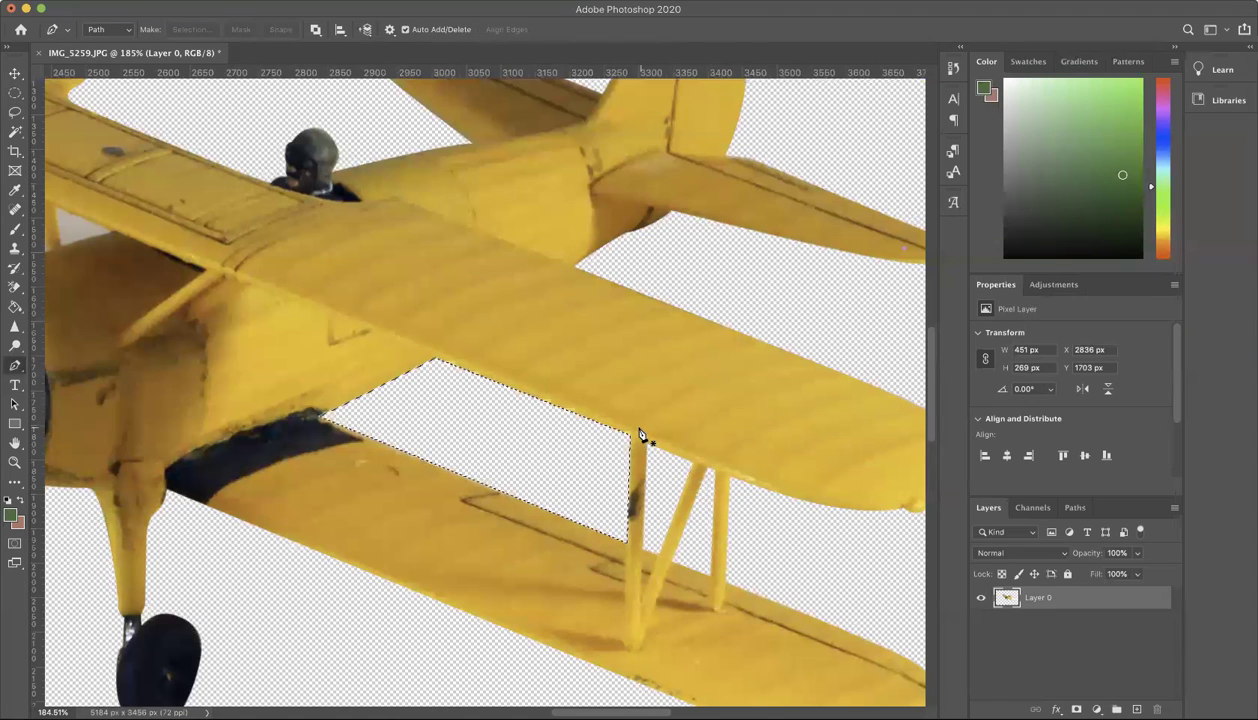
{"action": "left_click_drag", "start_coordinate": [303, 361], "coordinate": [805, 518]}
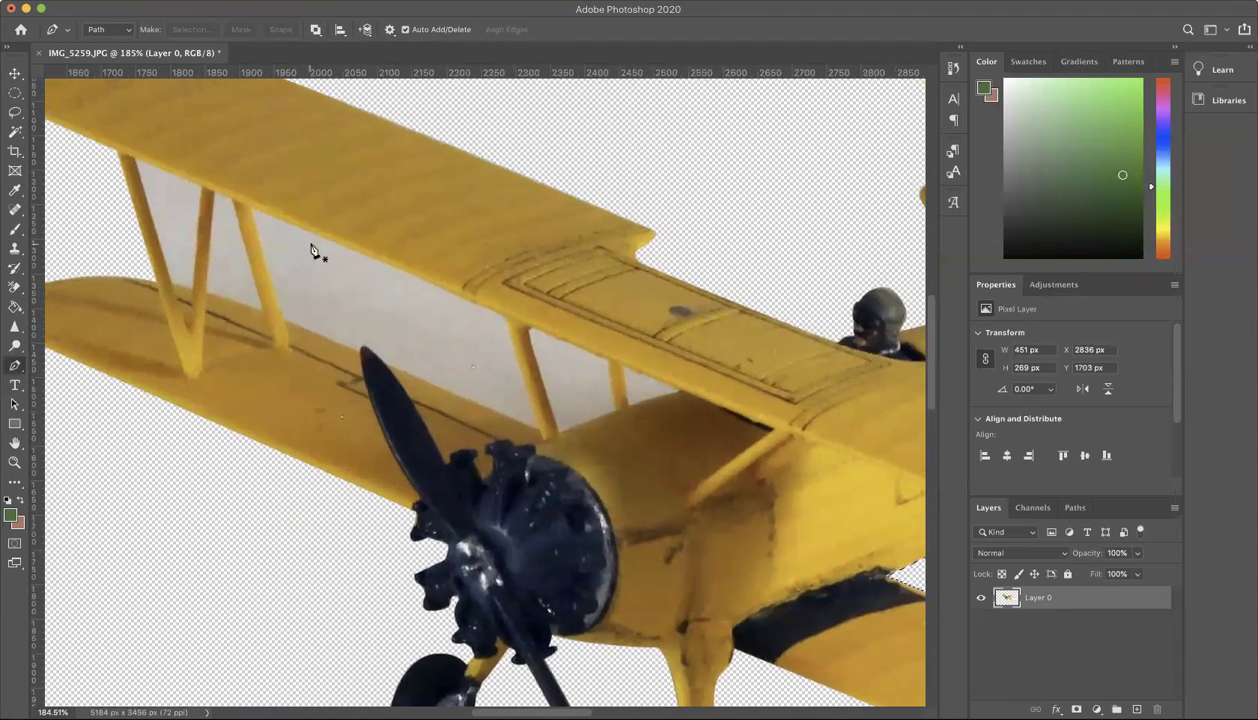
- Draw a closed path around the large gap between the left-hand wings, from the outer strut past the propeller tip to the inner strut
{"action": "left_click", "coordinate": [248, 207]}
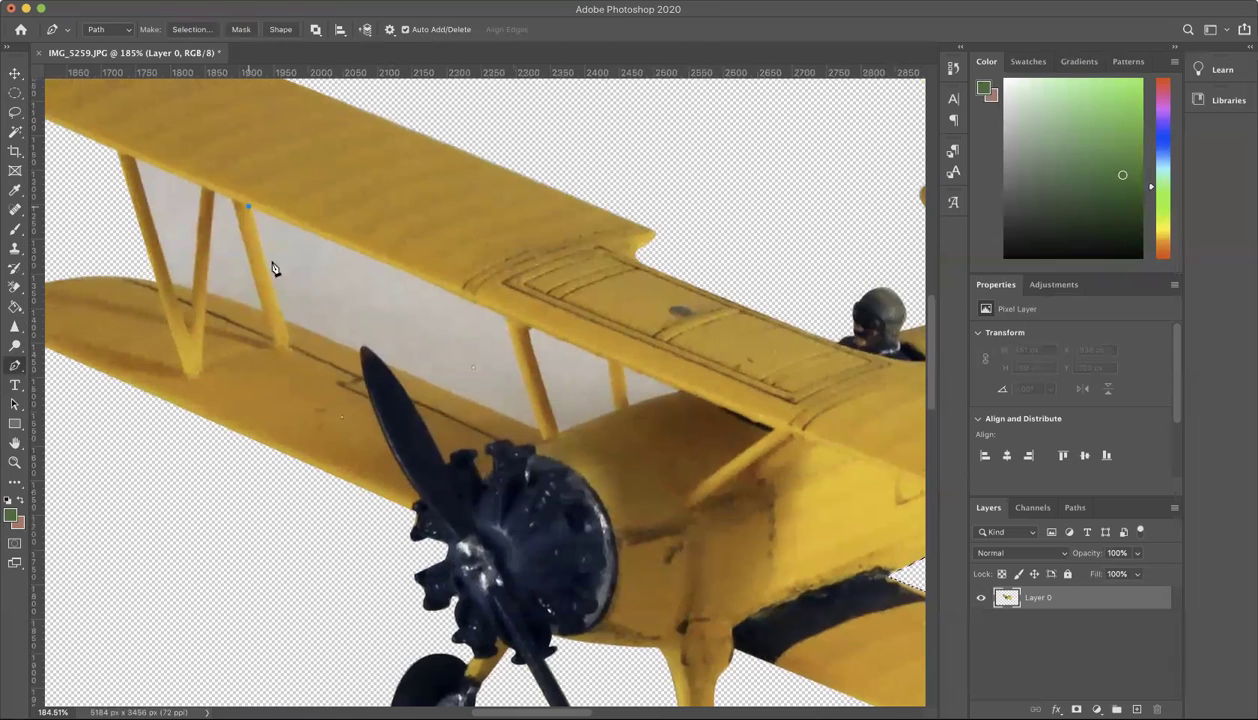
{"action": "left_click", "coordinate": [281, 319]}
{"action": "left_click", "coordinate": [362, 355]}
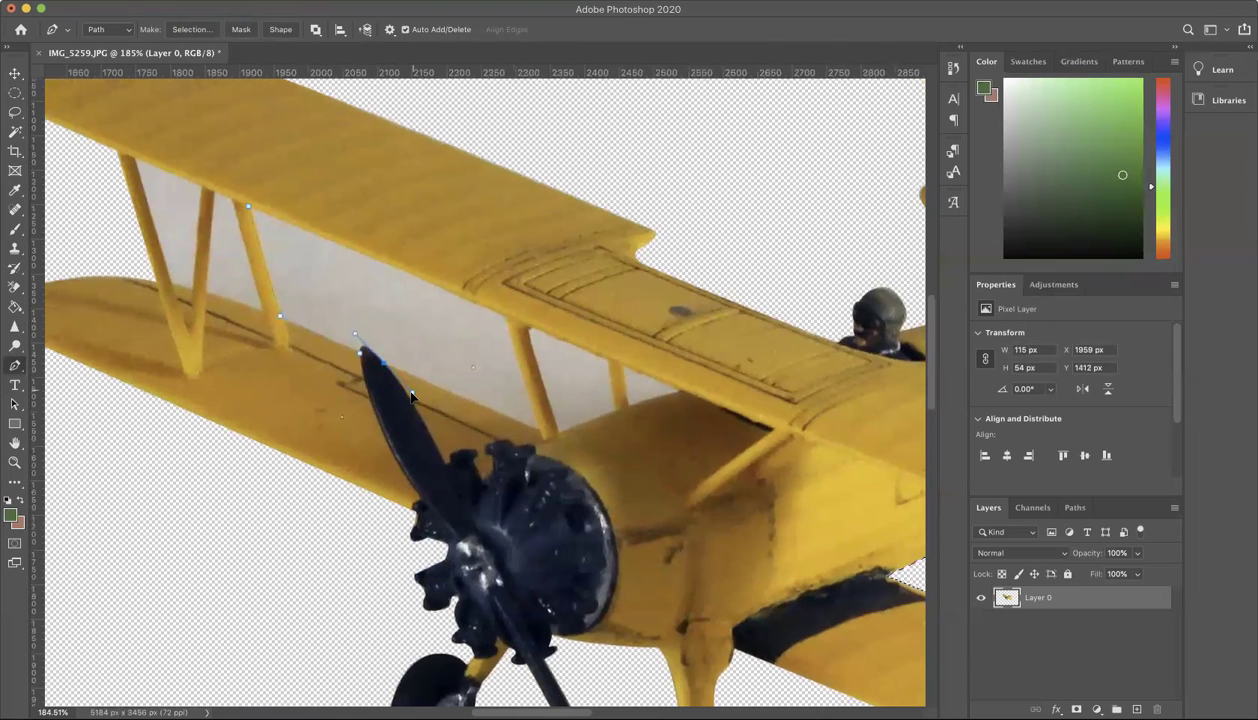
{"action": "left_click", "coordinate": [426, 383]}
{"action": "left_click", "coordinate": [540, 435]}
{"action": "left_click", "coordinate": [505, 320]}
{"action": "left_click", "coordinate": [248, 207]}
- Convert the path around the large left-hand wing gap to a selection and delete the background inside
{"action": "right_click", "coordinate": [336, 280]}
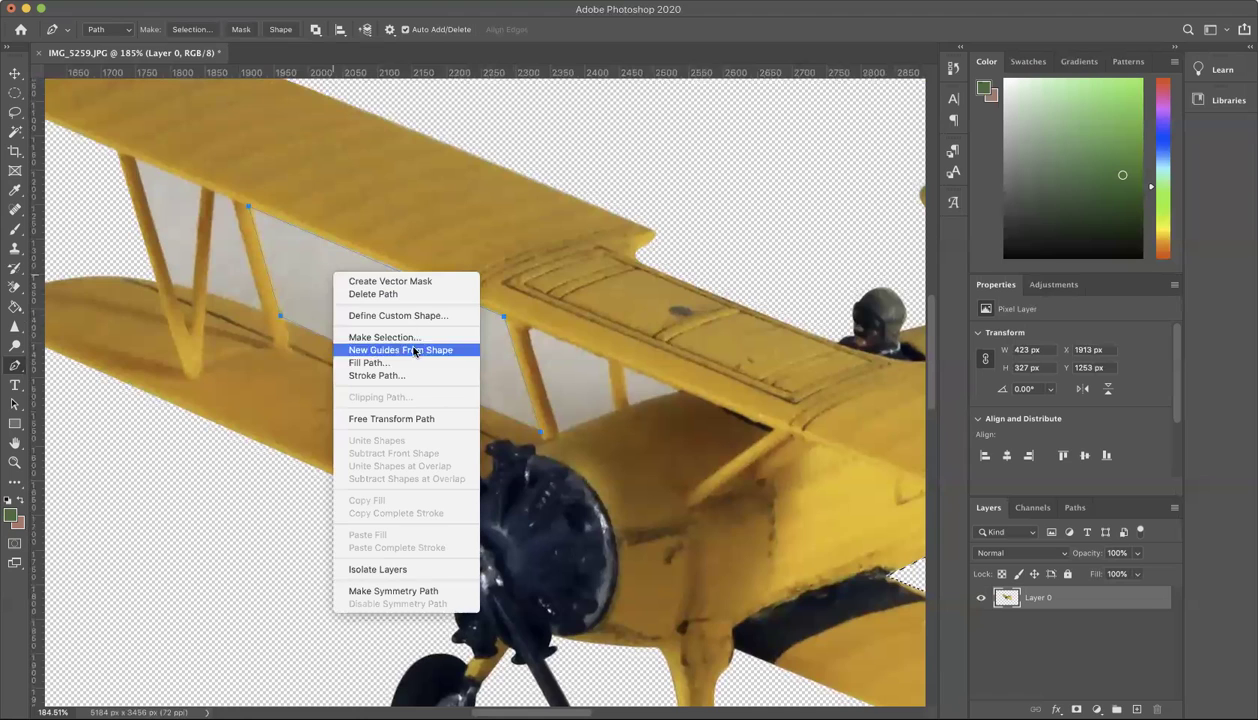
{"action": "left_click", "coordinate": [402, 337]}
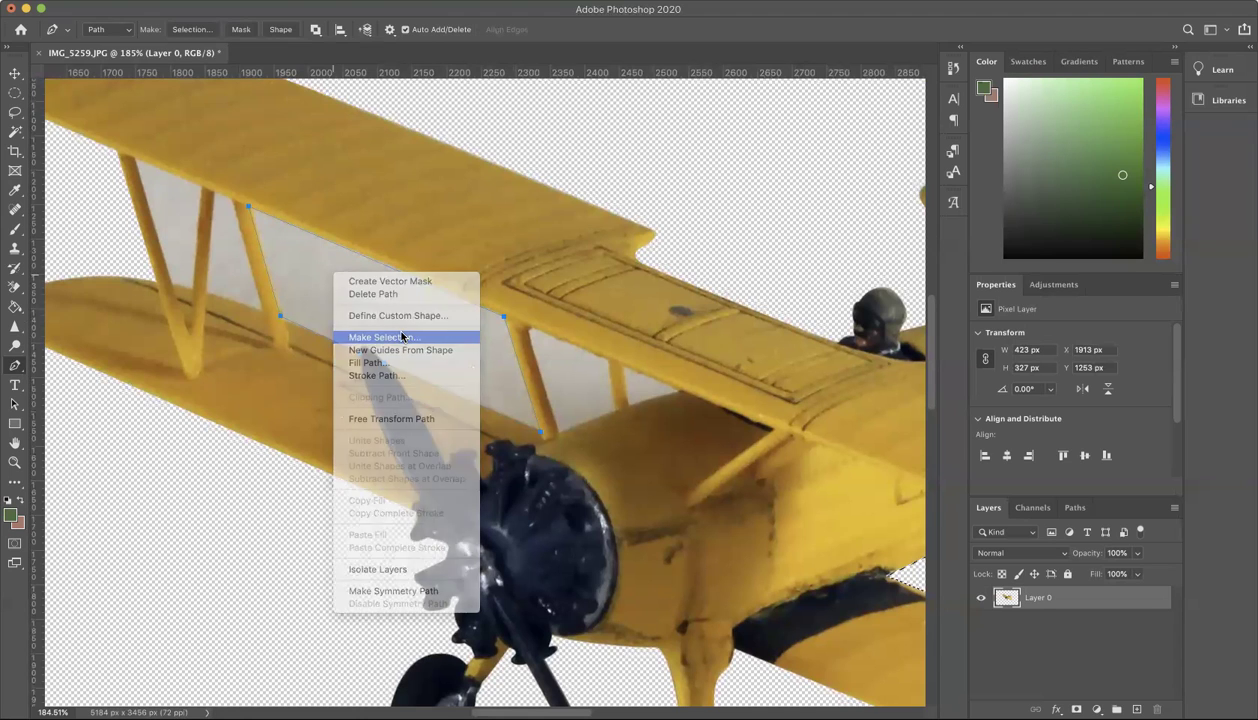
{"action": "key", "text": "Return"}
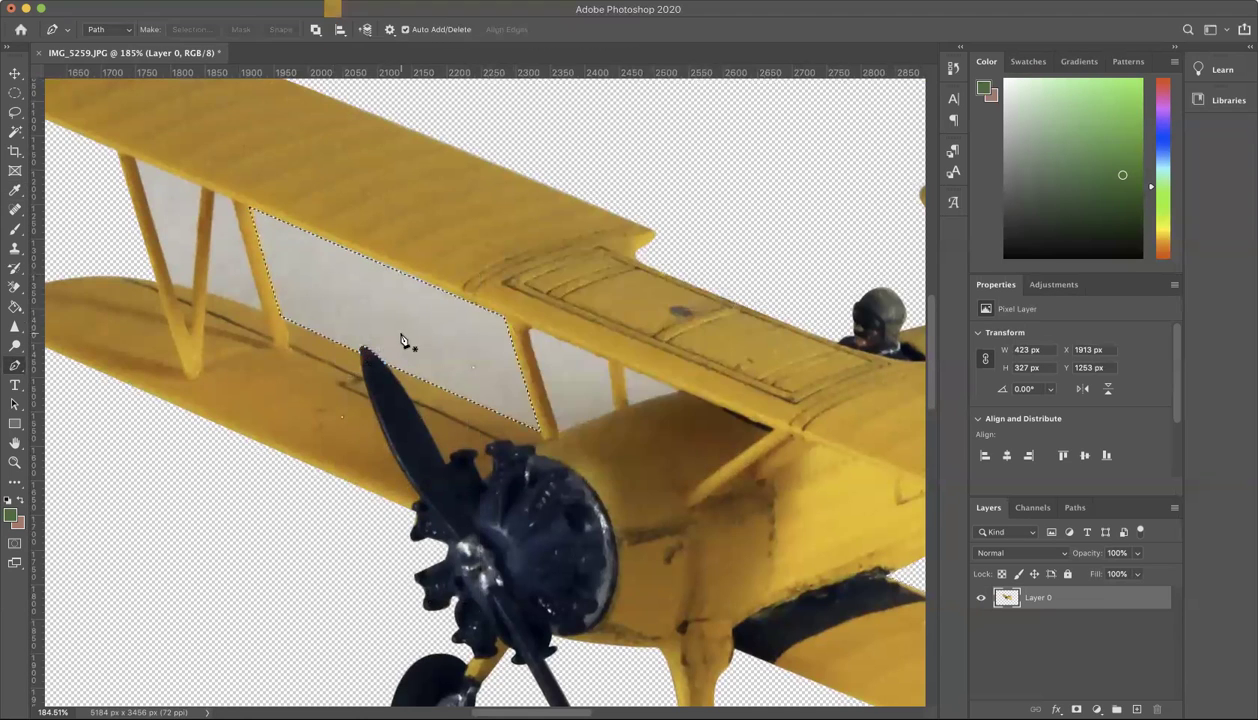
- Trace the four-sided gap between the two struts above the engine cowling, turn the path into a new selection and delete its background
{"action": "left_click", "coordinate": [531, 329]}
{"action": "left_click", "coordinate": [558, 434]}
{"action": "left_click", "coordinate": [606, 358]}
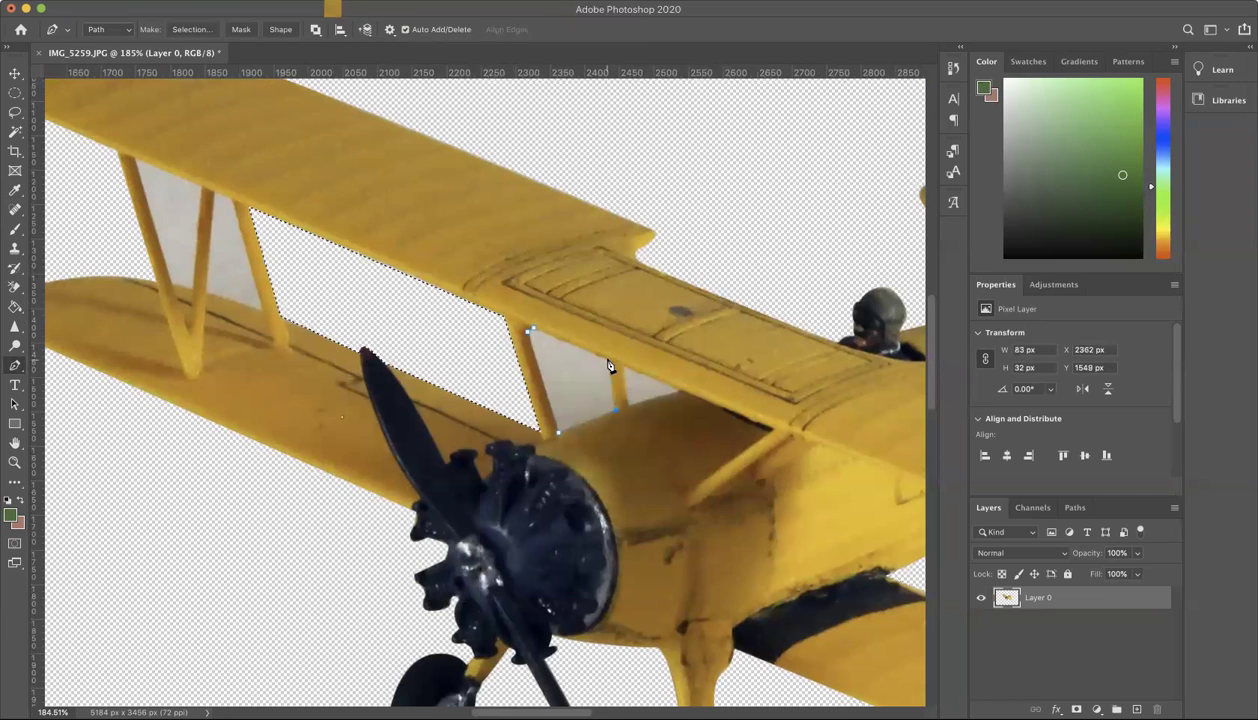
{"action": "right_click", "coordinate": [540, 358]}
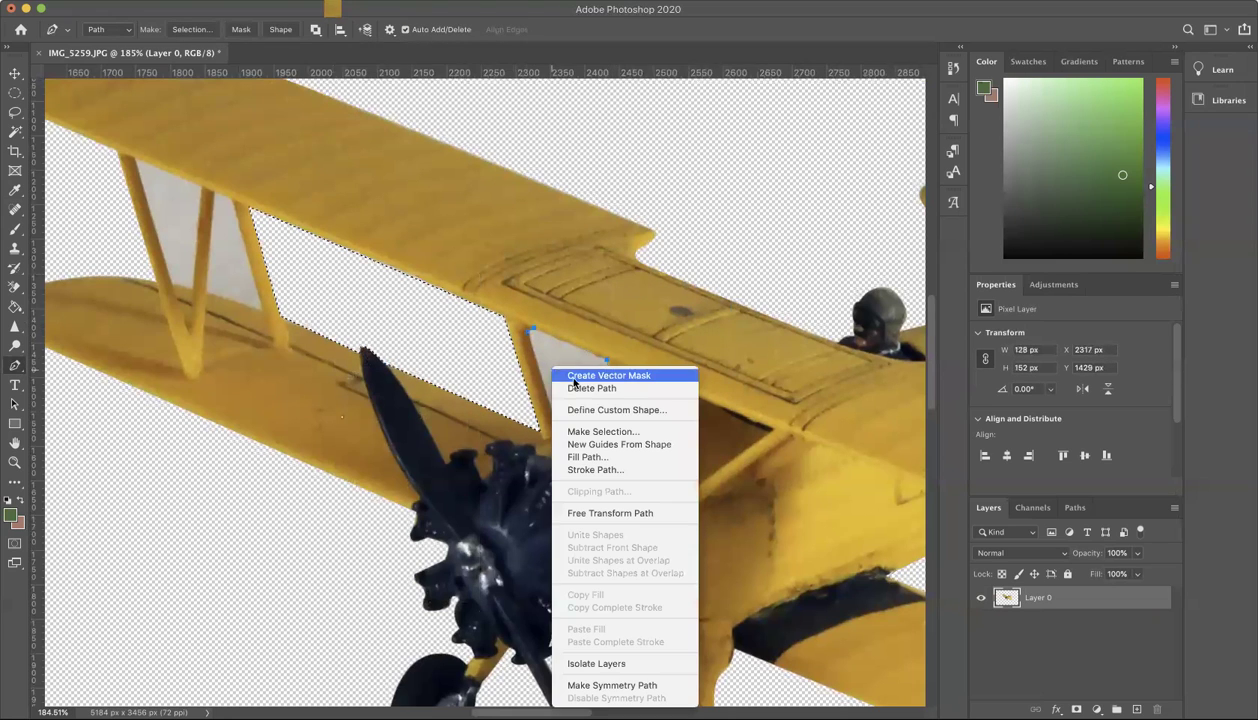
{"action": "left_click", "coordinate": [597, 430]}
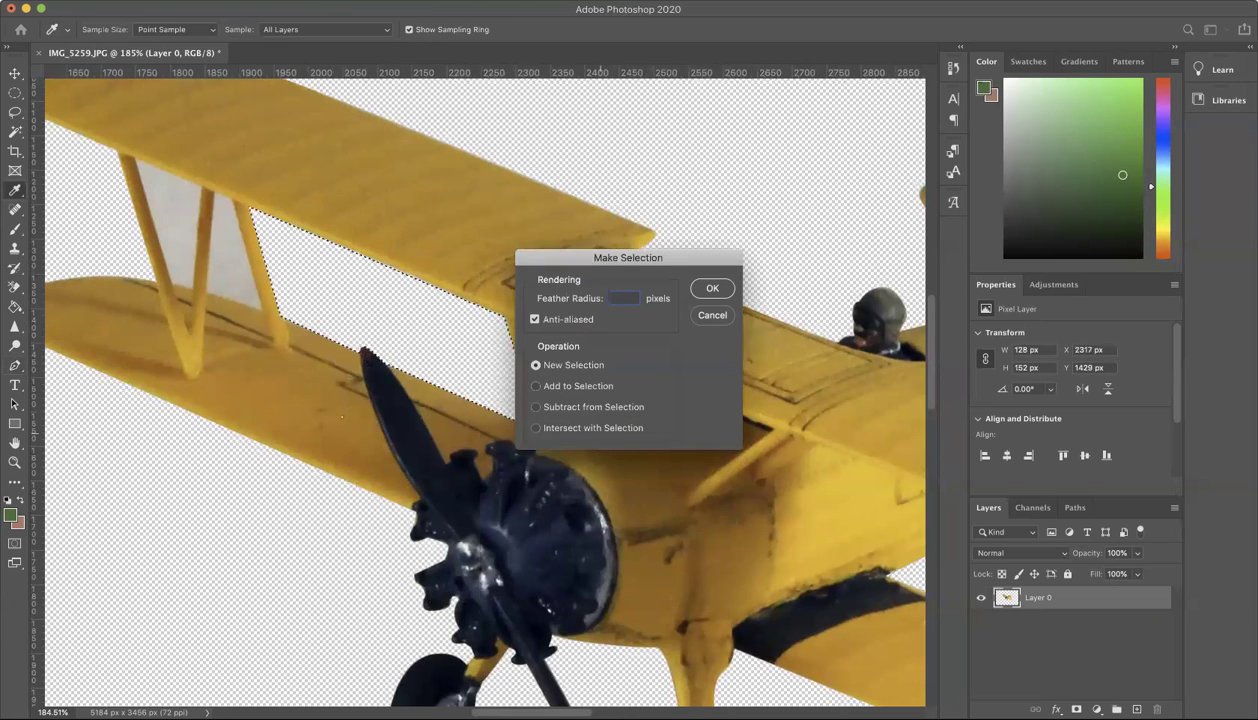
{"action": "key", "text": "Return"}
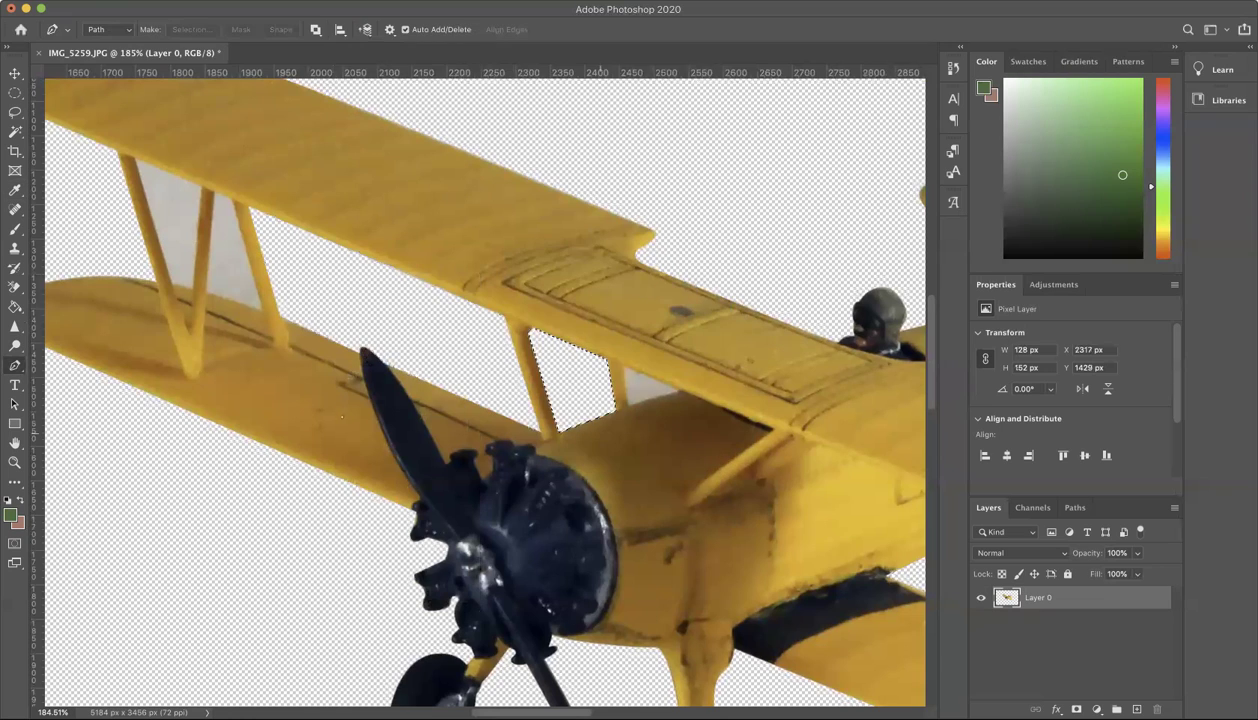
- Outline the small triangular gap behind the rear cowling strut, make a 0-pixel feather selection from it and clear the background
{"action": "left_click", "coordinate": [625, 369]}
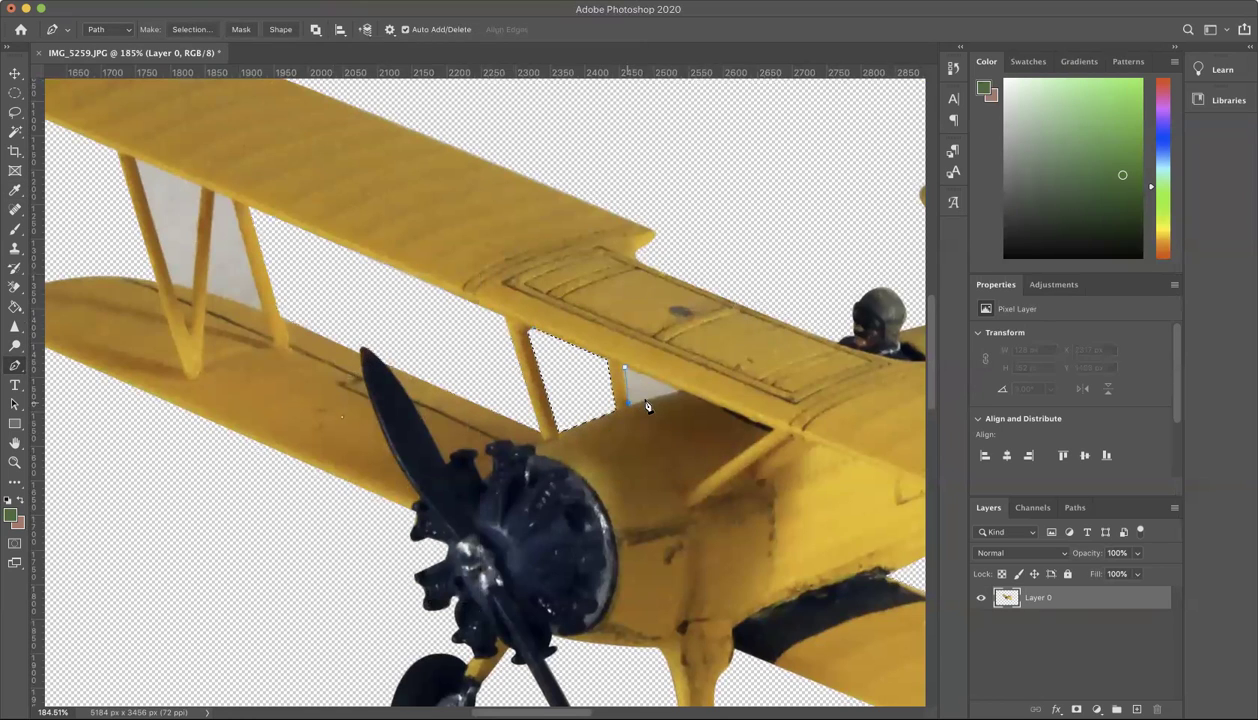
{"action": "left_click", "coordinate": [680, 399]}
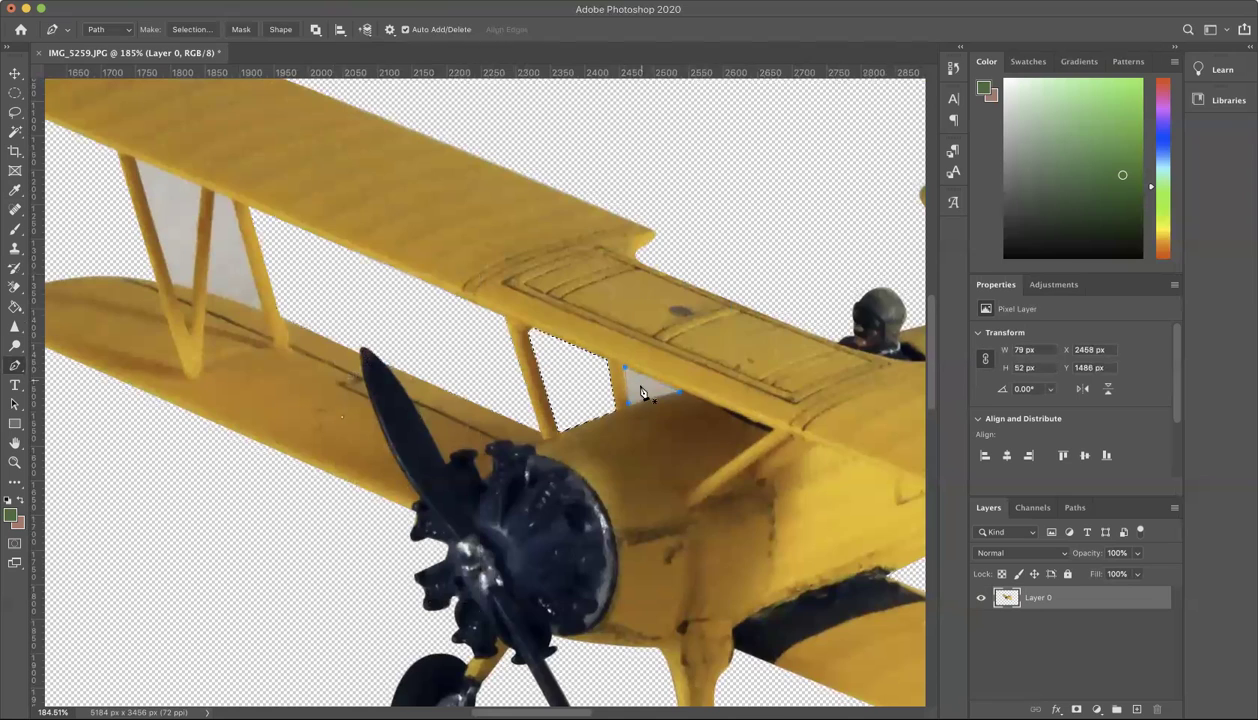
{"action": "right_click", "coordinate": [641, 385]}
{"action": "left_click", "coordinate": [707, 453]}
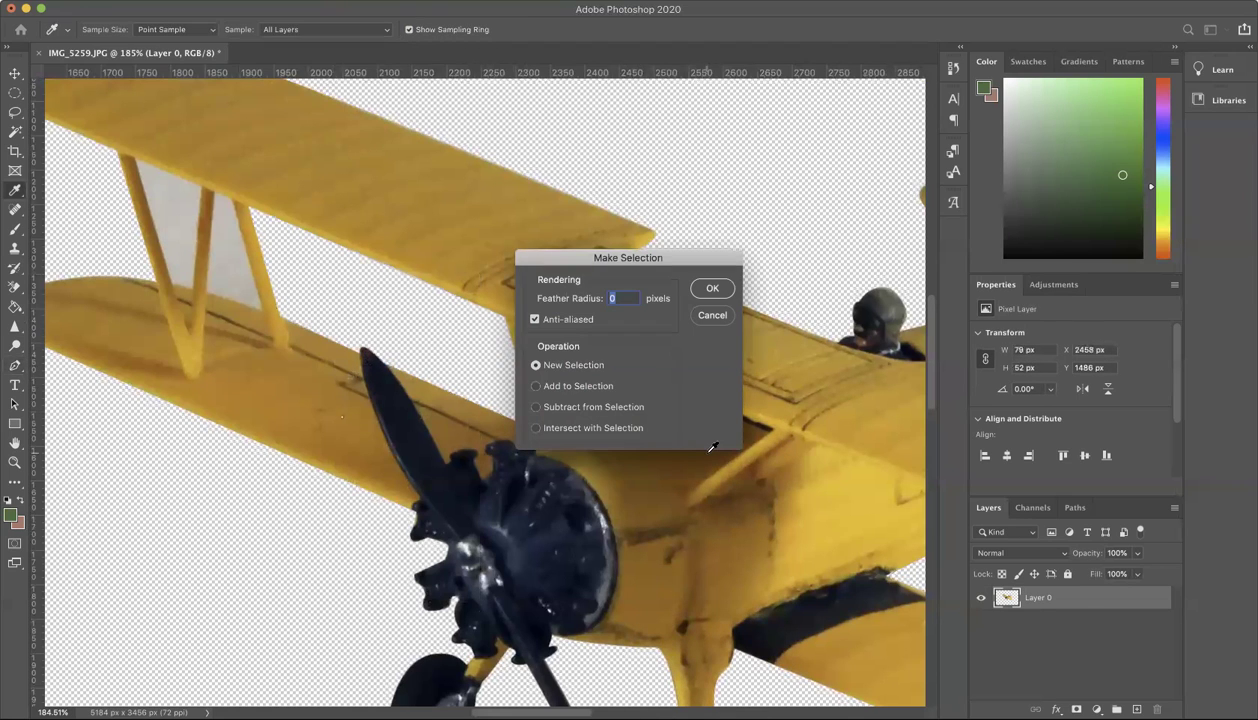
{"action": "key", "text": "Return"}
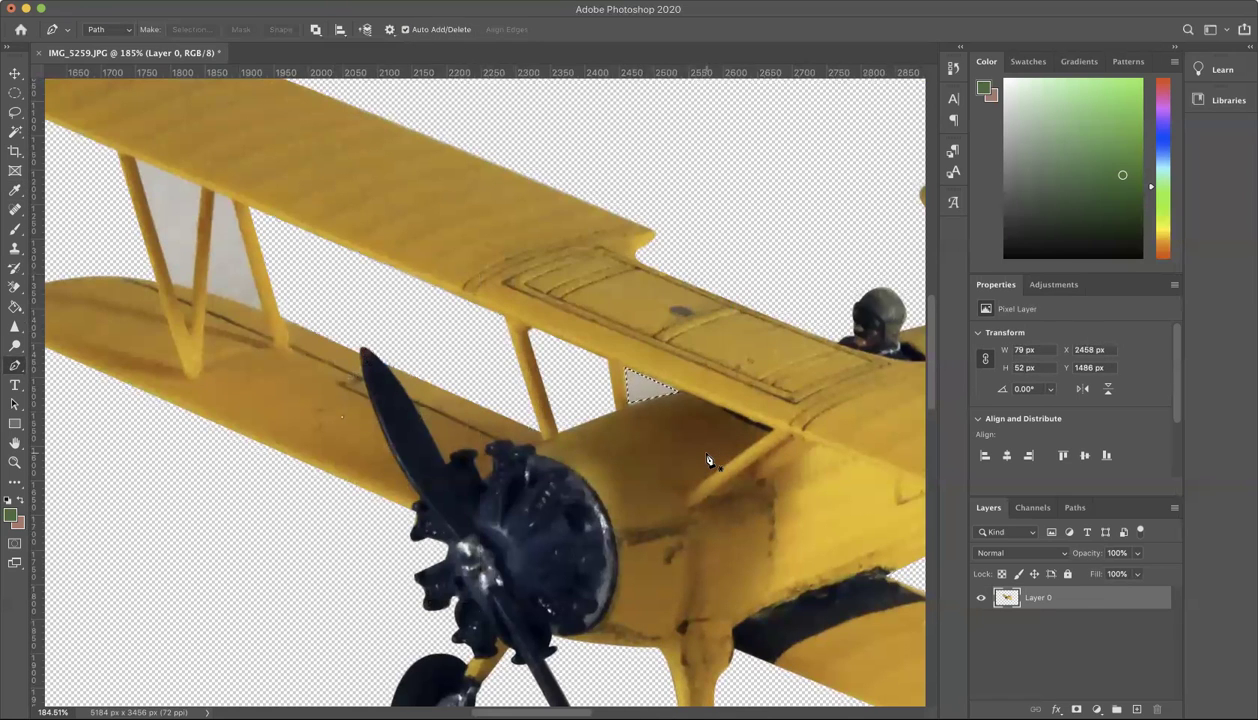
{"action": "left_click", "coordinate": [214, 192]}
{"action": "left_click", "coordinate": [228, 200]}
{"action": "left_click", "coordinate": [263, 309]}
{"action": "left_click", "coordinate": [208, 293]}
{"action": "left_click", "coordinate": [214, 196]}
{"action": "key", "text": "super+z"}
{"action": "key", "text": "super+z"}
{"action": "key", "text": "super+z"}
- Trace the gap between the V-shaped strut and the neighbouring single strut, make a 0-pixel feather selection and delete the background inside
{"action": "left_click", "coordinate": [215, 194]}
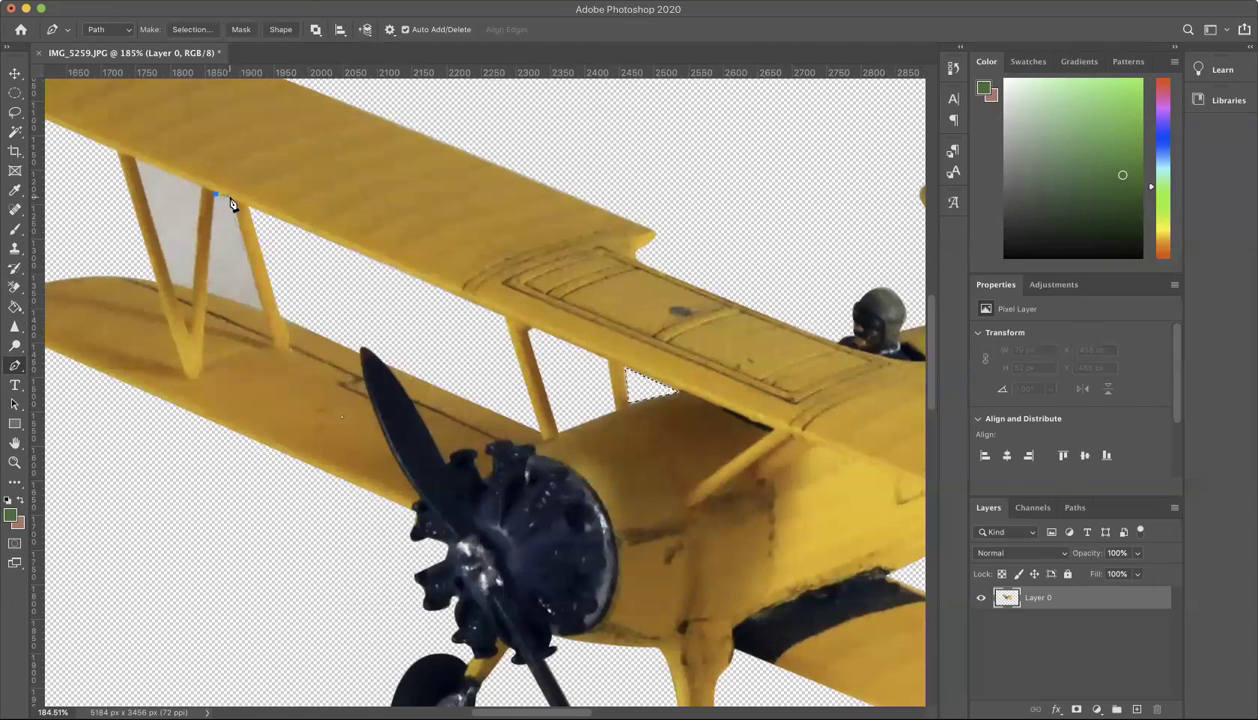
{"action": "left_click", "coordinate": [231, 201]}
{"action": "left_click", "coordinate": [264, 310]}
{"action": "left_click", "coordinate": [207, 292]}
{"action": "left_click", "coordinate": [215, 196]}
{"action": "right_click", "coordinate": [225, 226]}
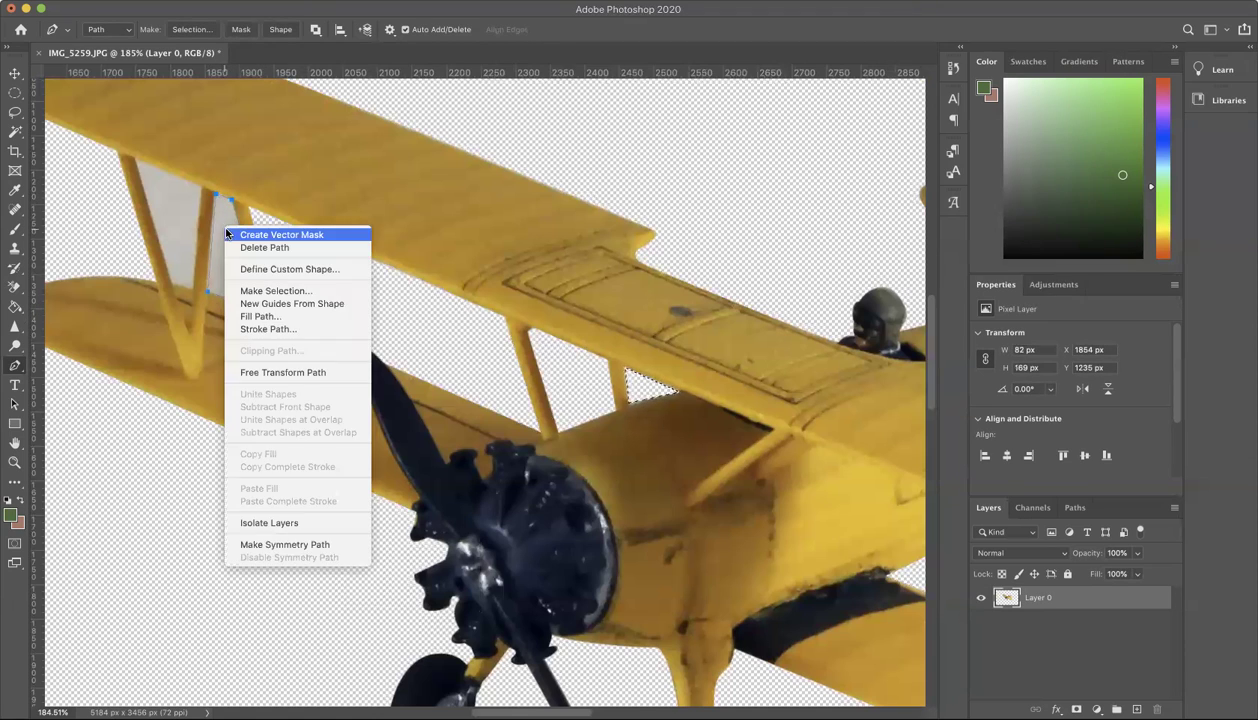
{"action": "left_click", "coordinate": [266, 290]}
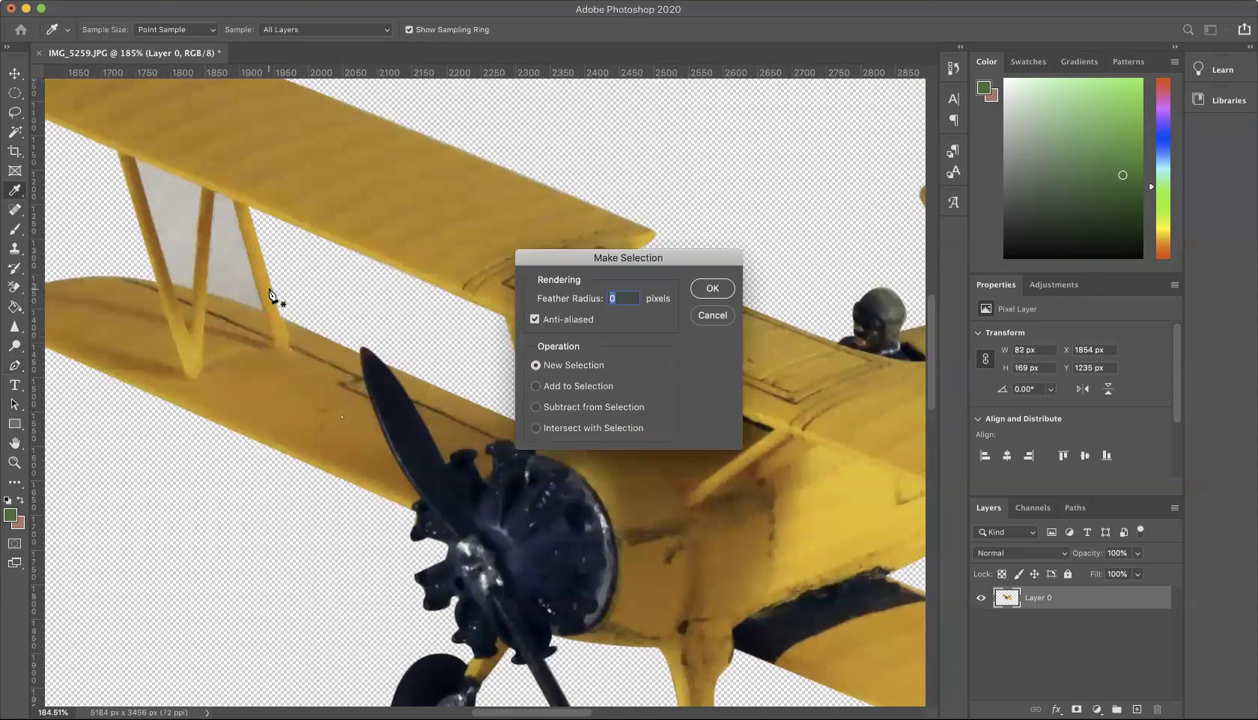
{"action": "key", "text": "Return"}
- Trace the gap inside the V-shaped outer strut, convert the path to a selection with a 0-pixel feather and delete its background
{"action": "left_click", "coordinate": [134, 160]}
{"action": "left_click", "coordinate": [200, 188]}
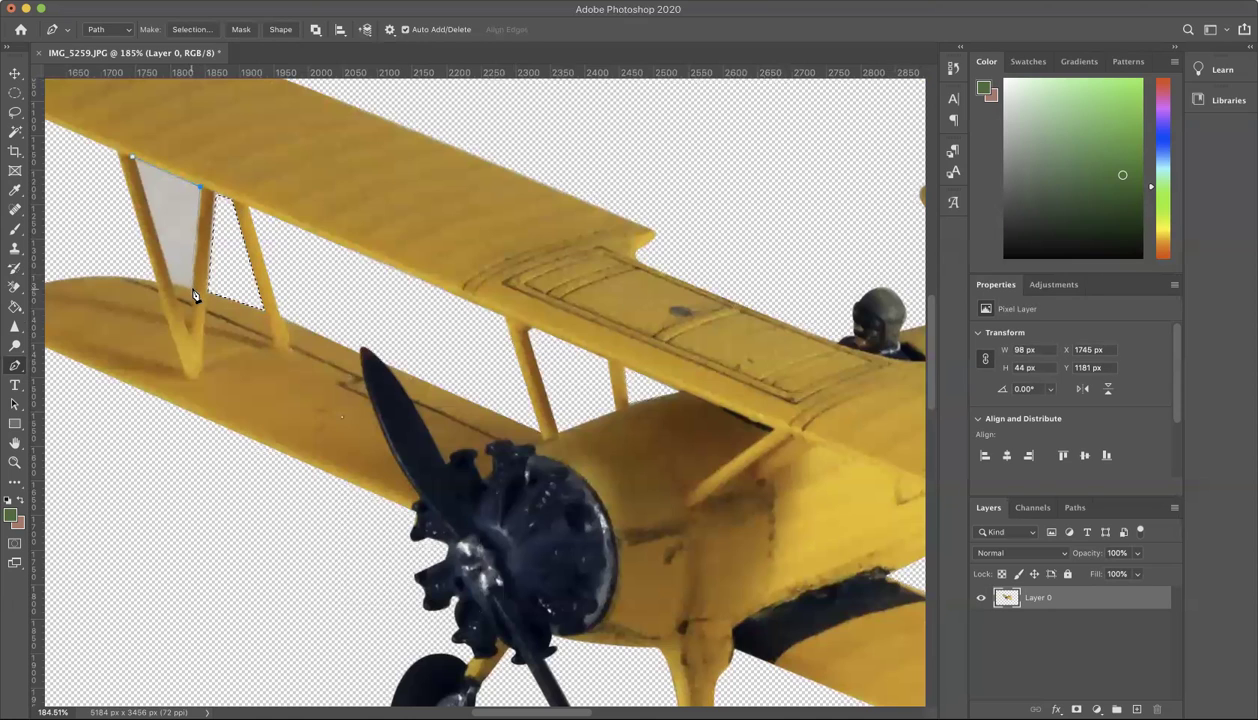
{"action": "left_click", "coordinate": [195, 290]}
{"action": "left_click", "coordinate": [160, 237]}
{"action": "left_click", "coordinate": [131, 157]}
{"action": "right_click", "coordinate": [166, 195]}
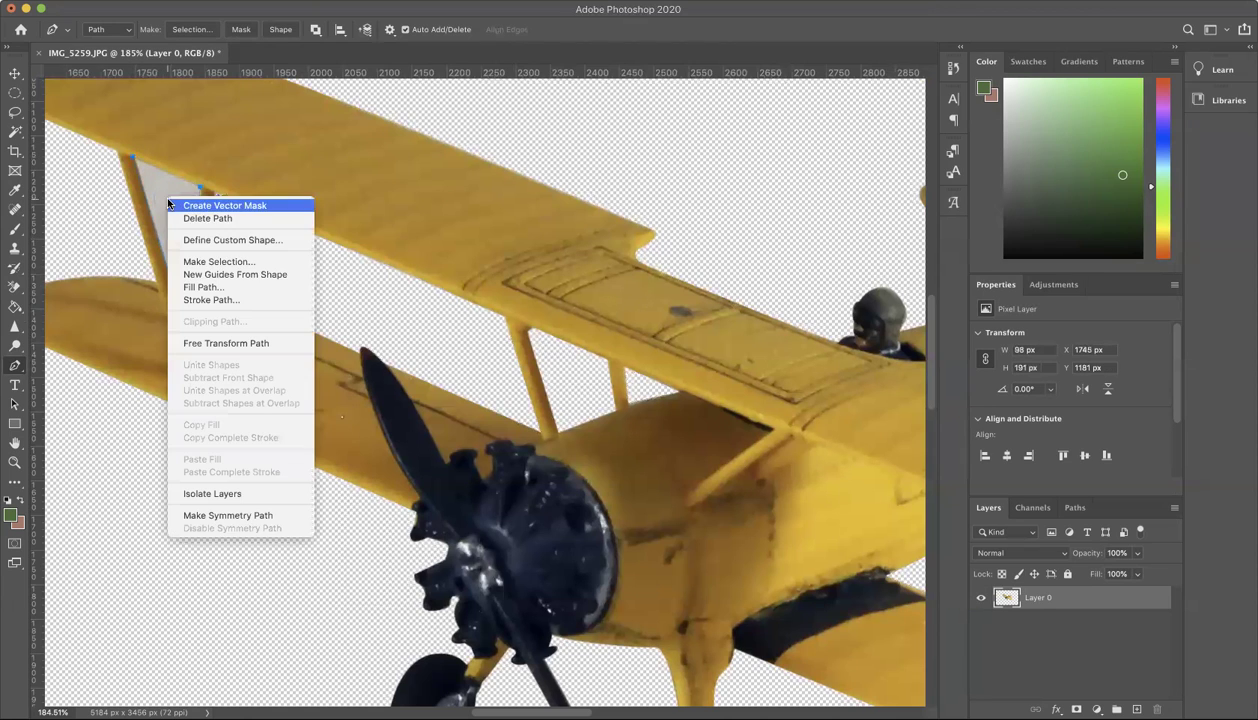
{"action": "left_click", "coordinate": [213, 262]}
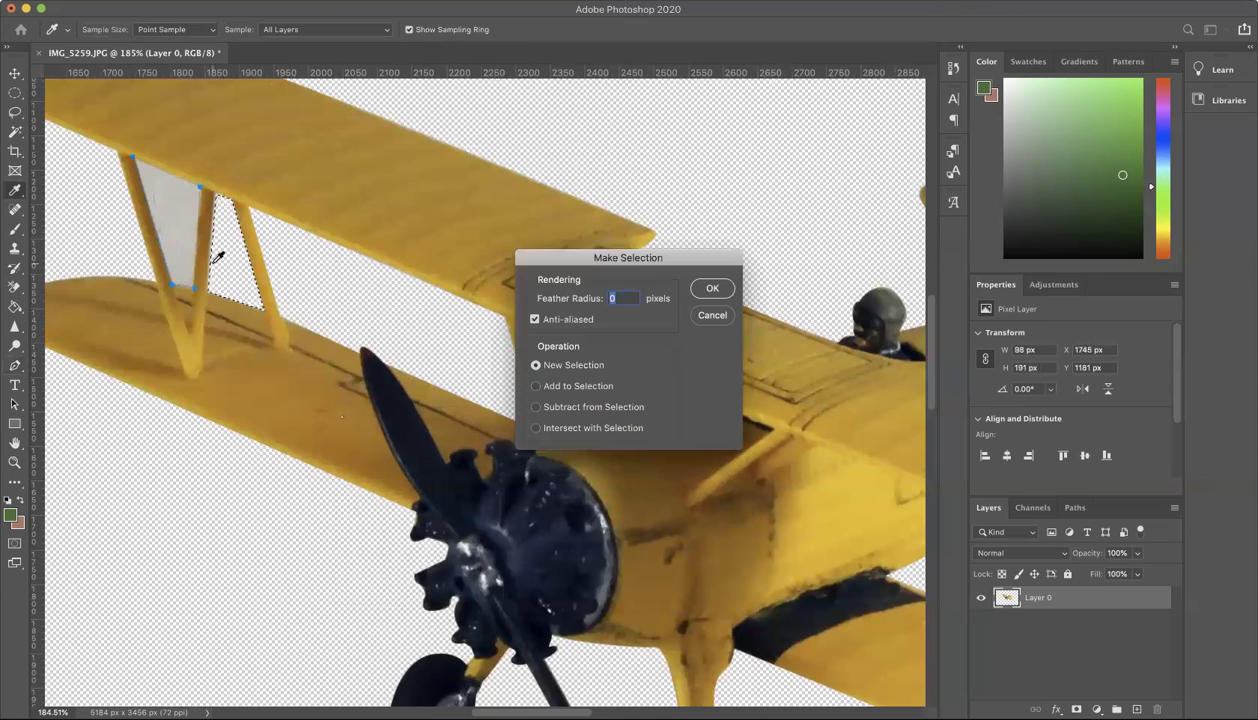
{"action": "key", "text": "Return"}
{"action": "key", "text": "Delete"}
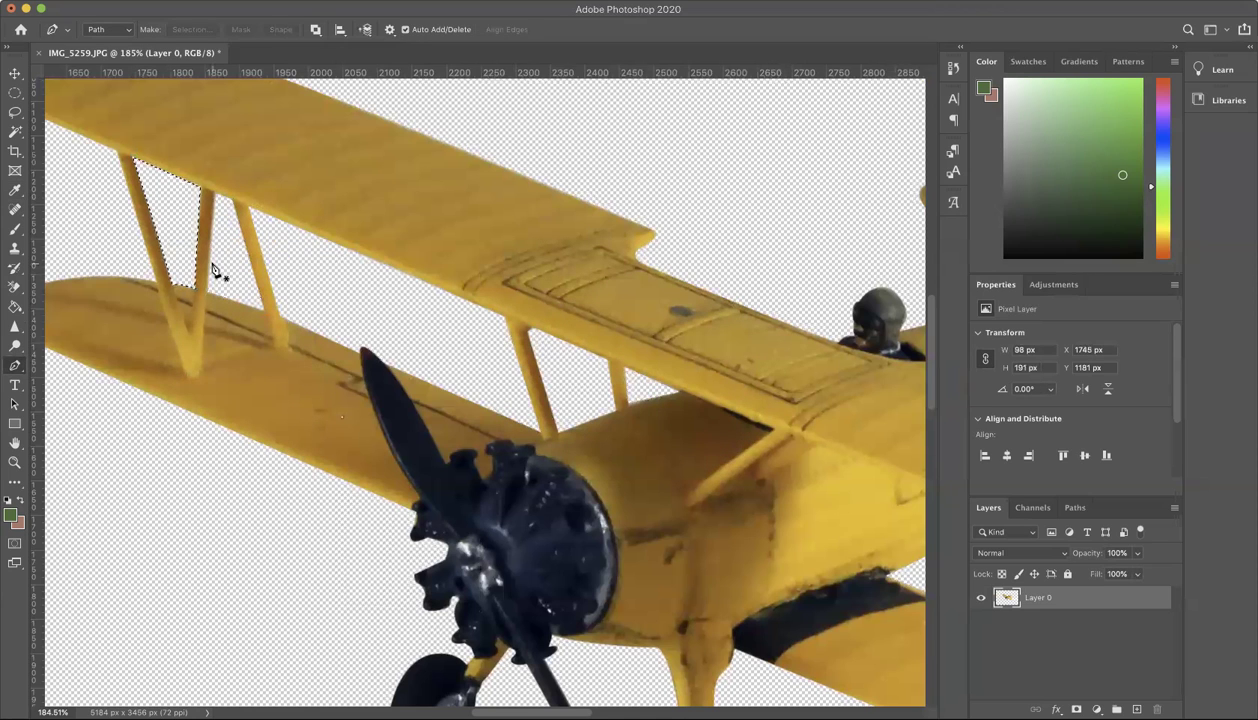
- Deselect the cleared gap using the Elliptical Marquee tool and fit the whole image in the view
{"action": "scroll", "coordinate": [568, 372], "scroll_direction": "down", "scroll_amount": 2}
{"action": "scroll", "coordinate": [568, 372], "scroll_direction": "down", "scroll_amount": 3}
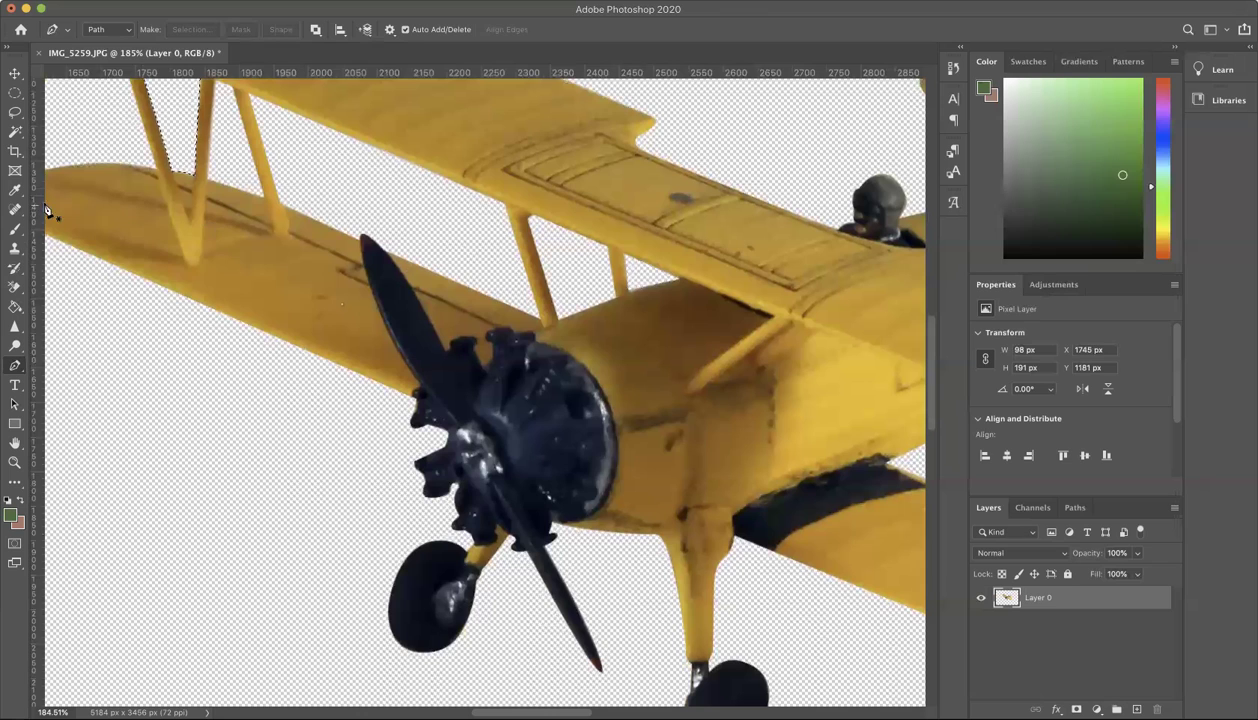
{"action": "left_click", "coordinate": [15, 92]}
{"action": "left_click", "coordinate": [188, 127]}
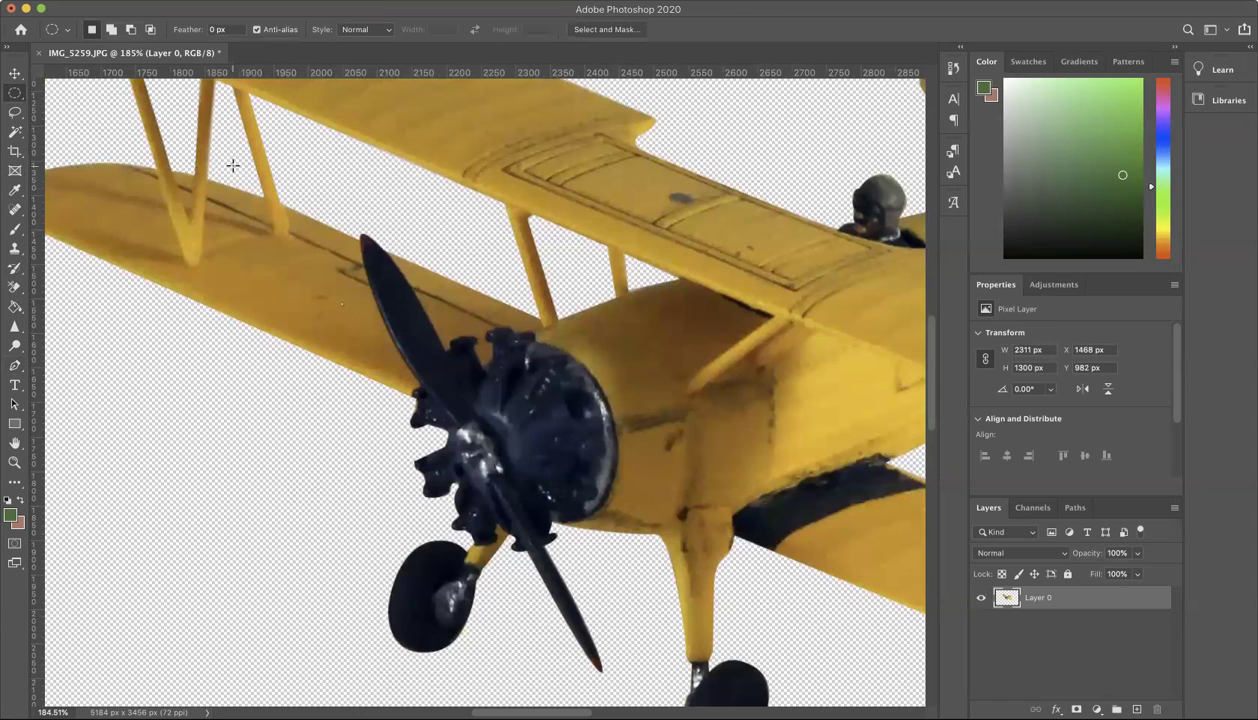
{"action": "key", "text": "super+0"}
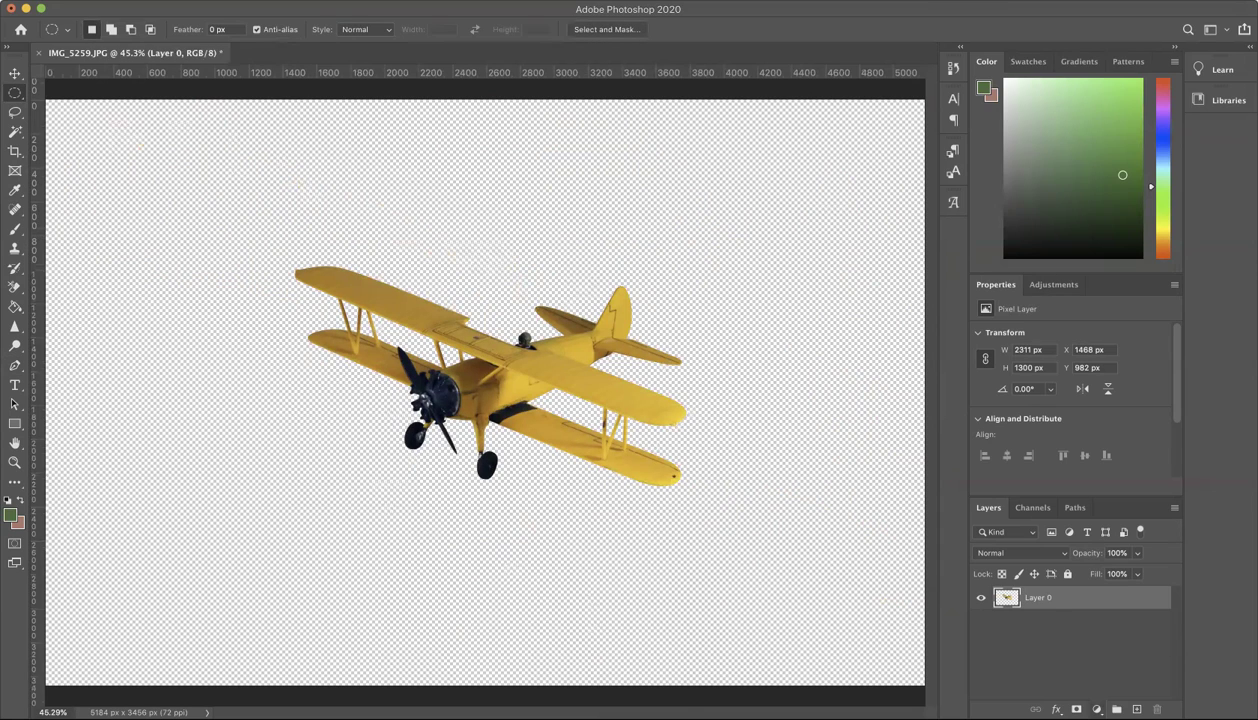
- Add a new empty layer and place it beneath the airplane layer
{"action": "left_click", "coordinate": [1136, 709]}
{"action": "left_click_drag", "start_coordinate": [1024, 592], "coordinate": [1038, 645]}
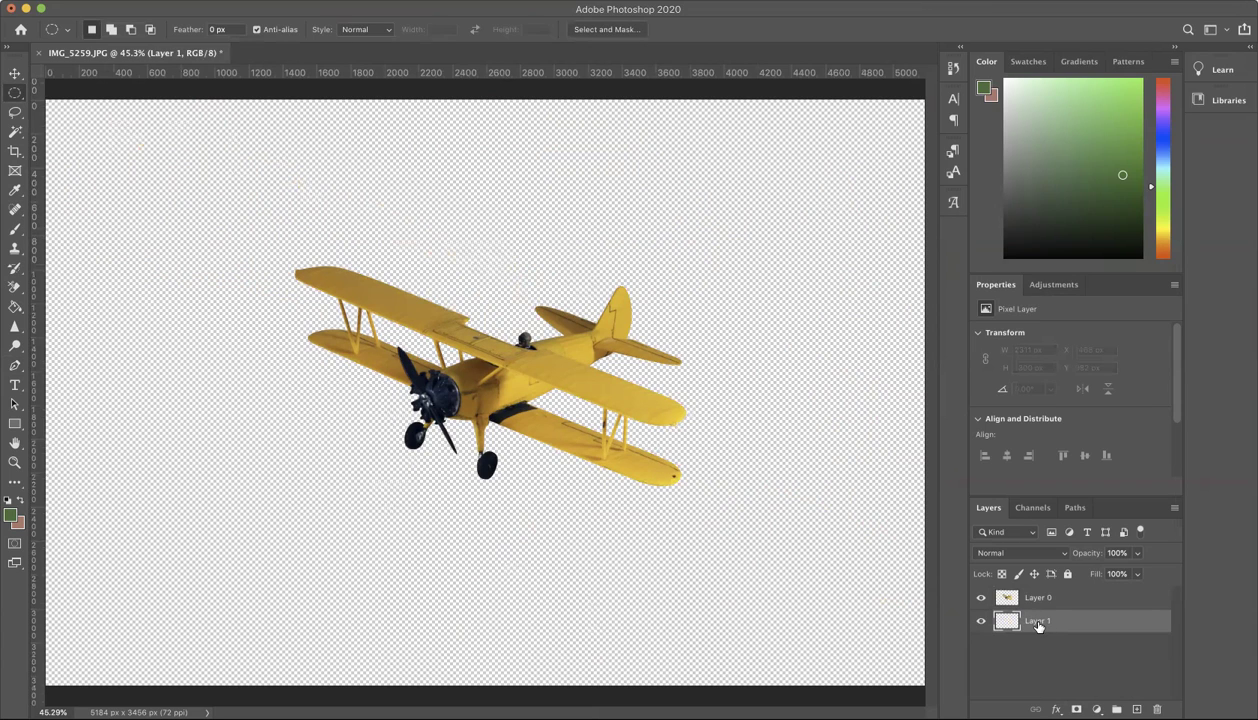
{"action": "double_click", "coordinate": [1037, 622]}
{"action": "left_click", "coordinate": [1001, 623]}
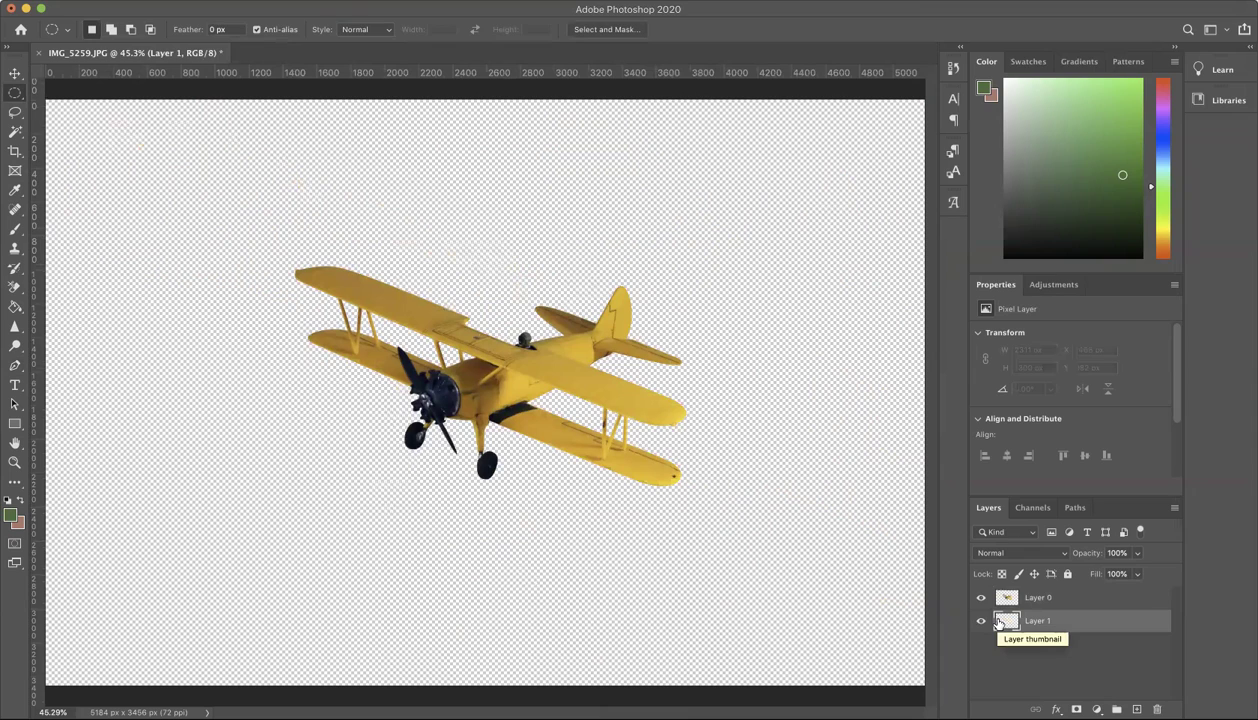
- Fill the new bottom layer with 50% Gray in Normal mode at 100% opacity
{"action": "key", "text": "shift+BackSpace"}
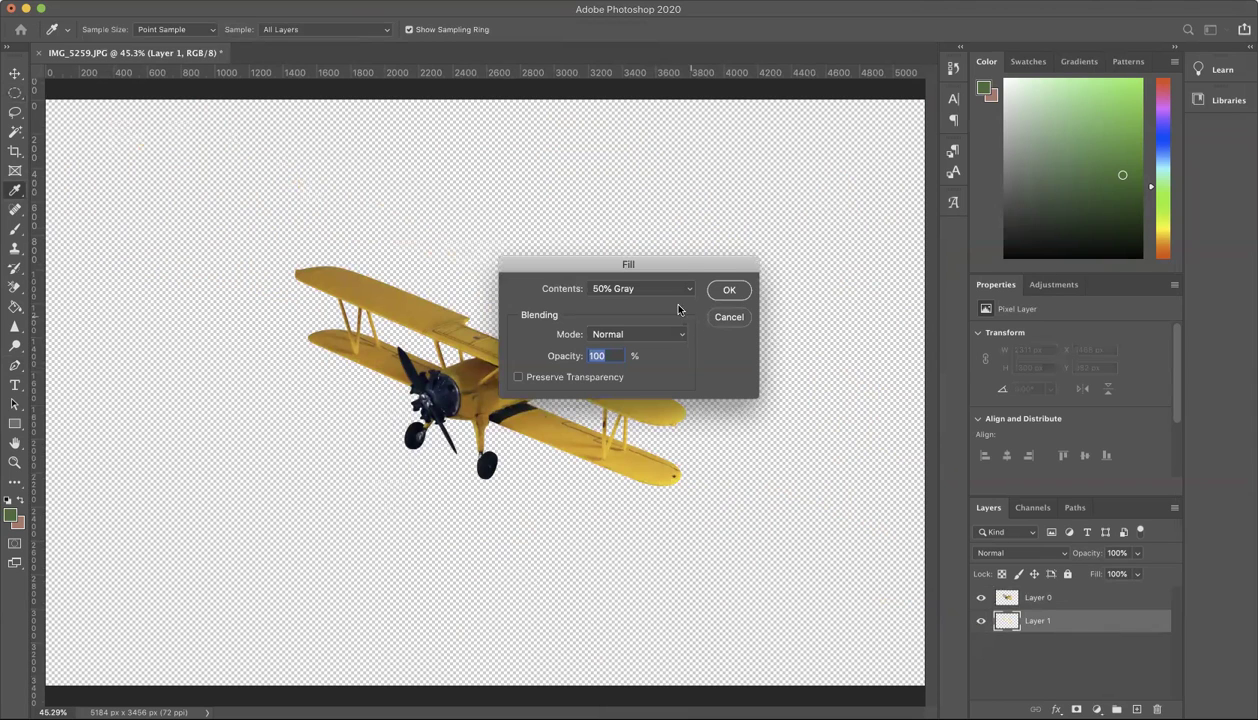
{"action": "left_click", "coordinate": [668, 292]}
{"action": "left_click", "coordinate": [676, 287]}
{"action": "left_click", "coordinate": [729, 291]}
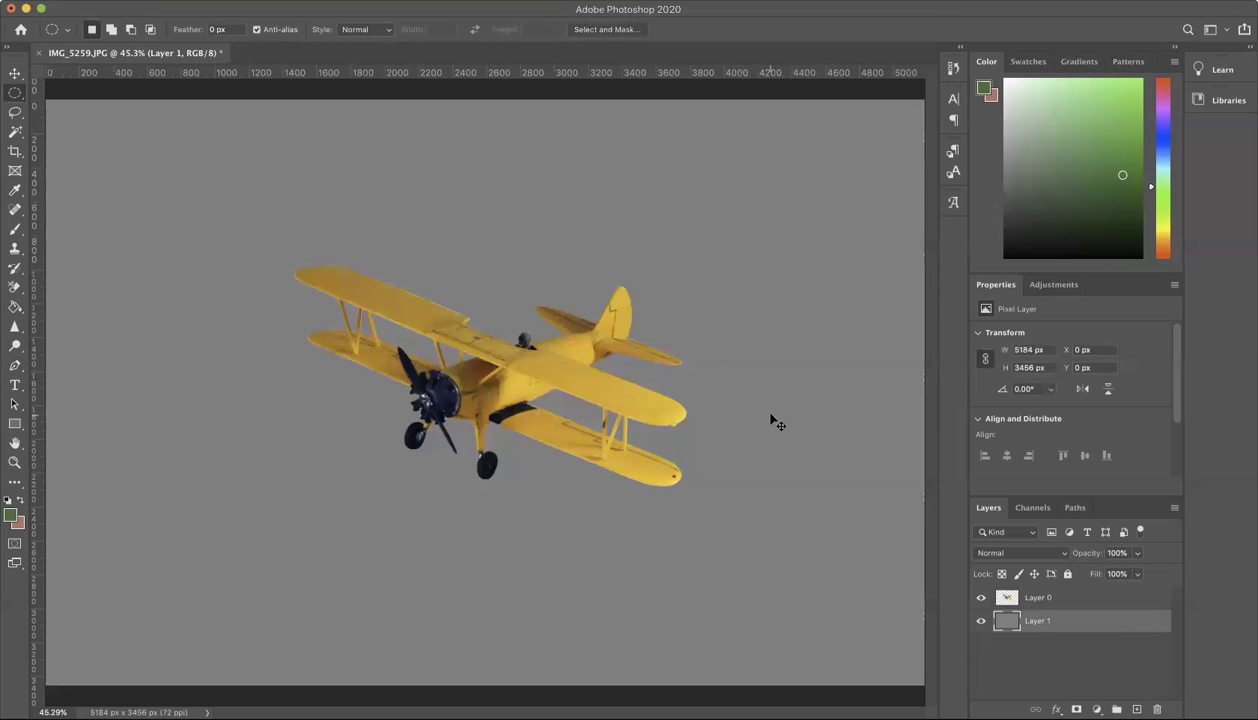
- Examine the airplane's cut-out edges against the gray background, close up at 100% and from farther out
{"action": "key", "text": "super+1"}
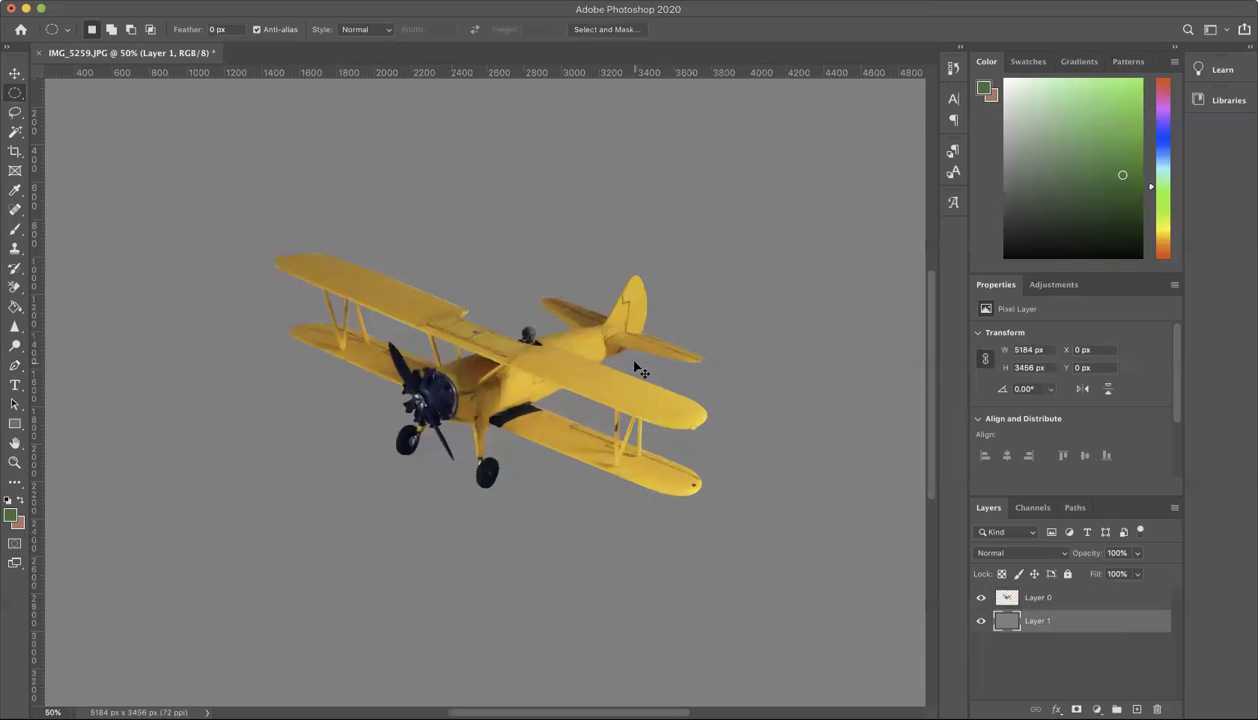
{"action": "scroll", "coordinate": [685, 378], "scroll_direction": "up", "scroll_amount": 3}
{"action": "scroll", "coordinate": [685, 378], "scroll_direction": "right", "scroll_amount": 3}
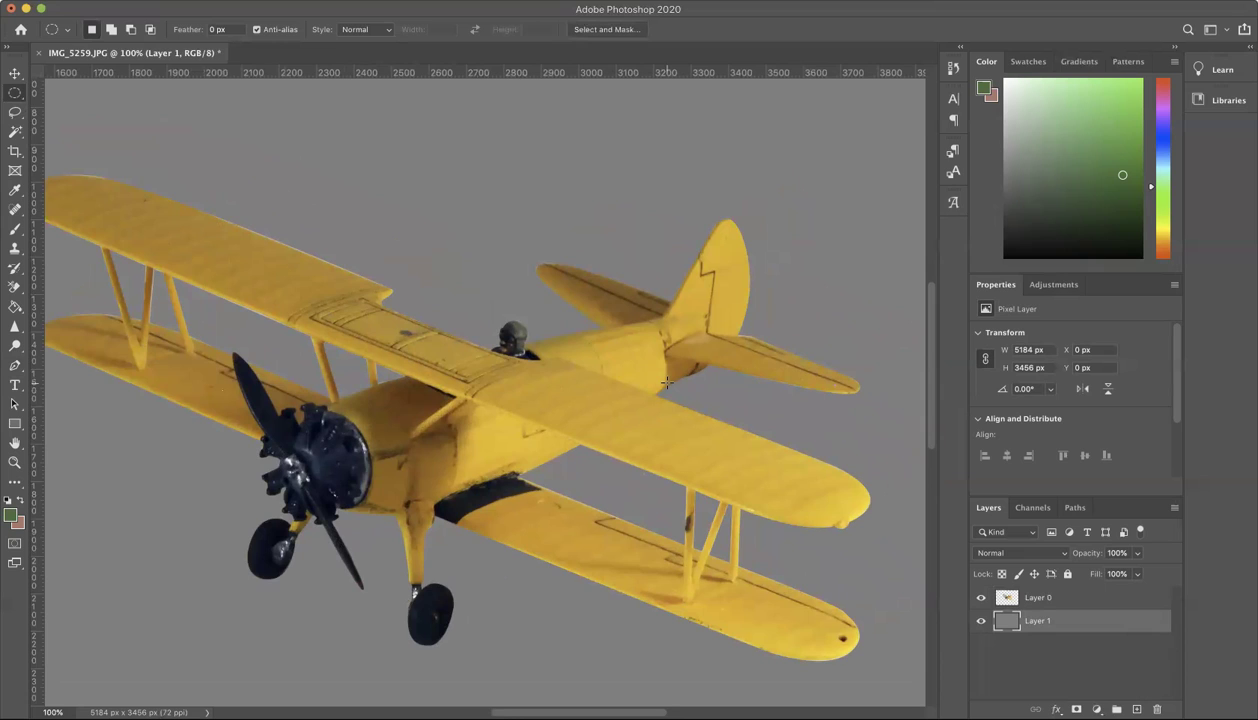
{"action": "scroll", "coordinate": [666, 382], "scroll_direction": "down", "scroll_amount": 3}
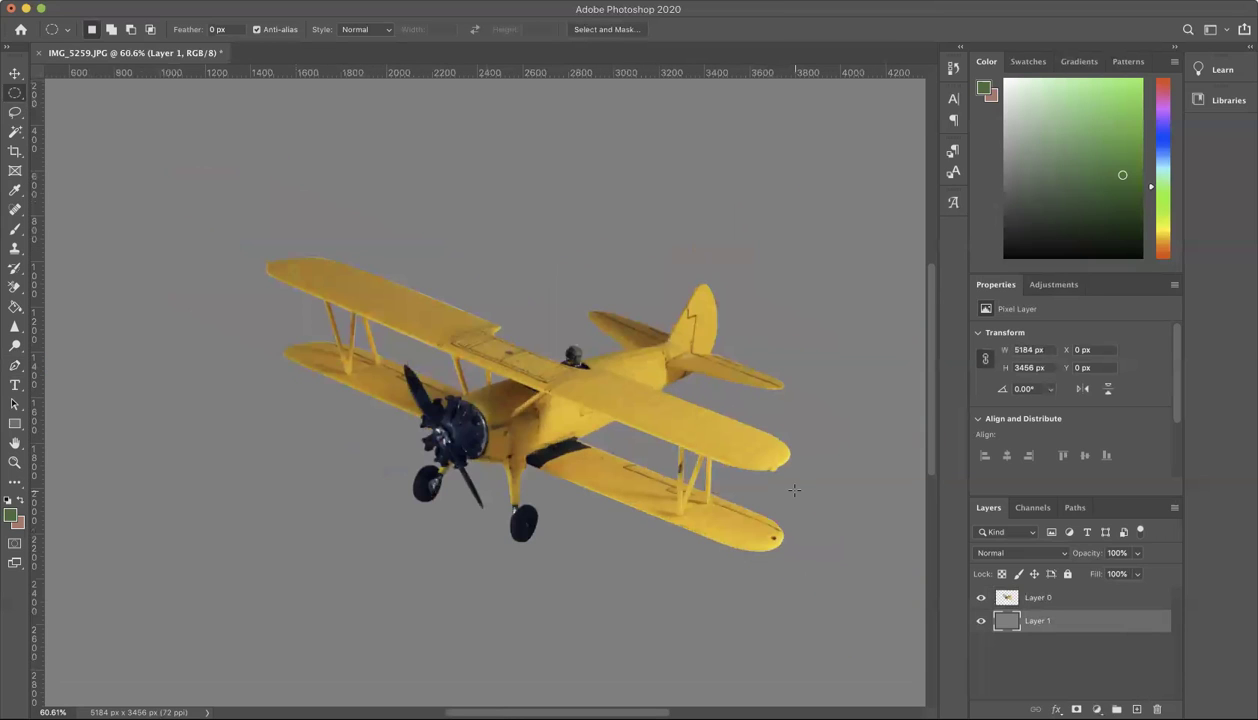